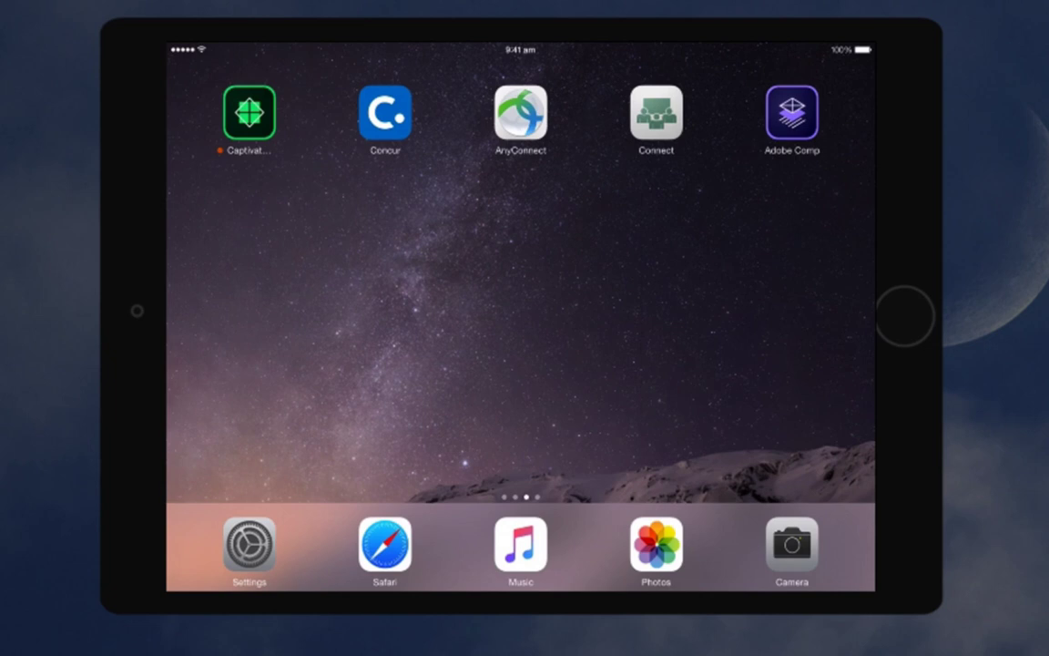
Start a new Captivate Draft project and sketch a circle and a square shape
click(249, 112)
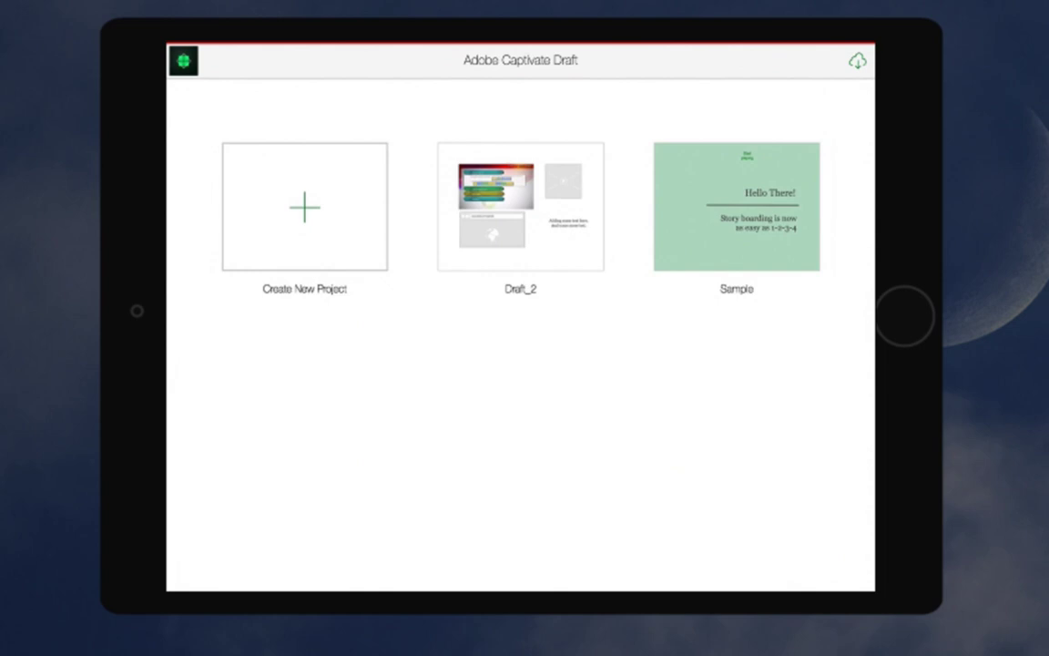
click(304, 206)
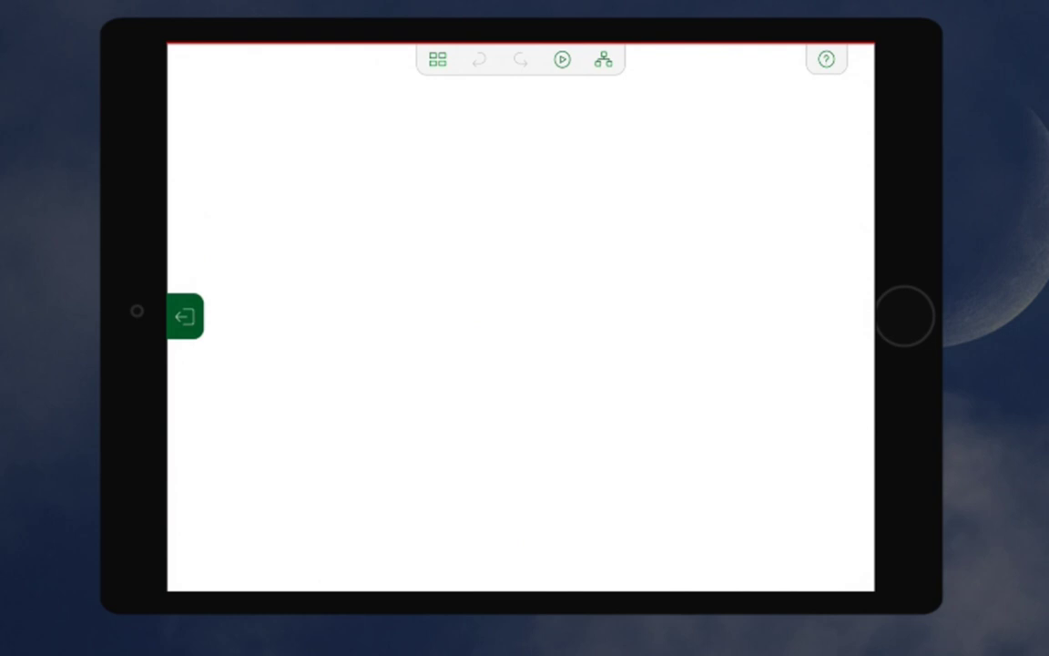
mouse_move(345, 247)
mouse_down()
mouse_move(312, 356)
mouse_move(380, 238)
mouse_move(330, 255)
mouse_up()
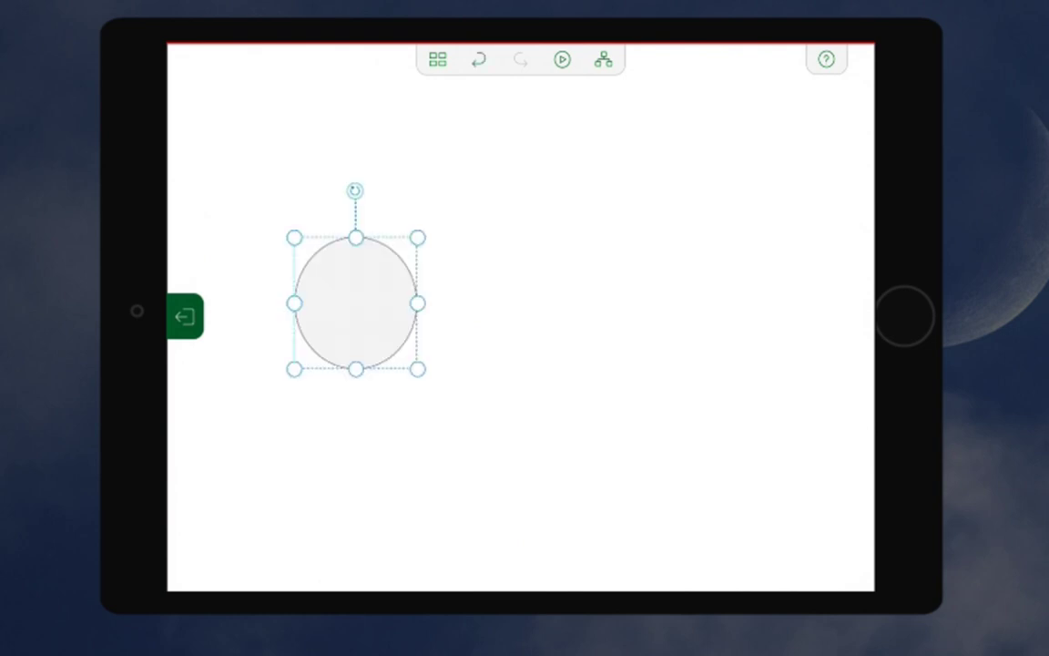
mouse_move(505, 234)
mouse_down()
mouse_move(505, 298)
mouse_move(649, 304)
mouse_move(510, 221)
mouse_up()
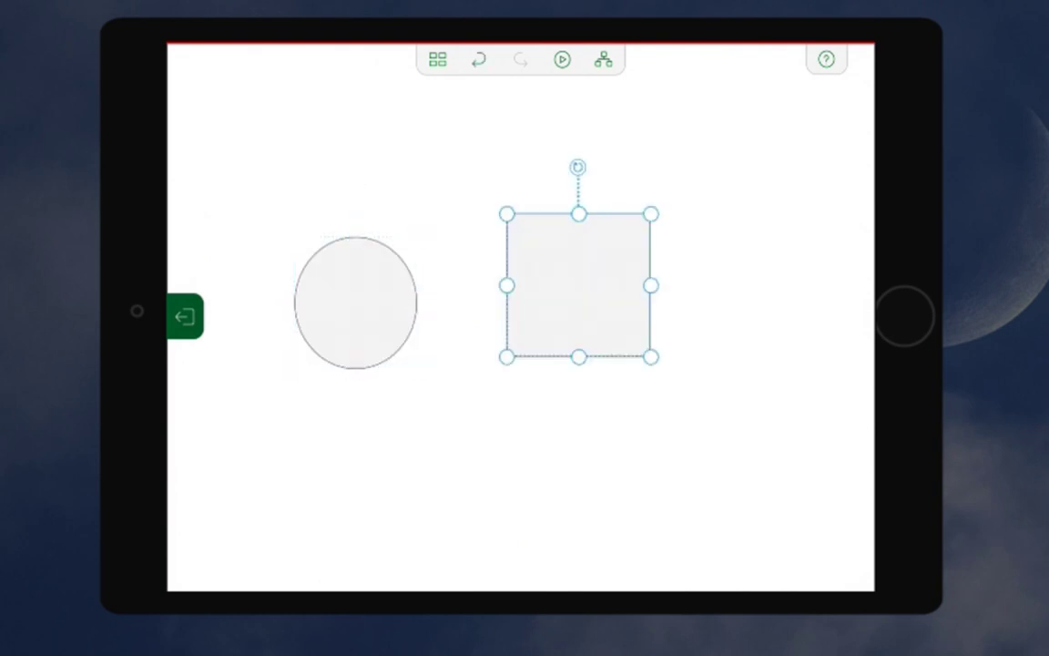
Sketch an X, a play mark and a zigzag to add image and video placeholders and a text box
drag(782, 218, 706, 352)
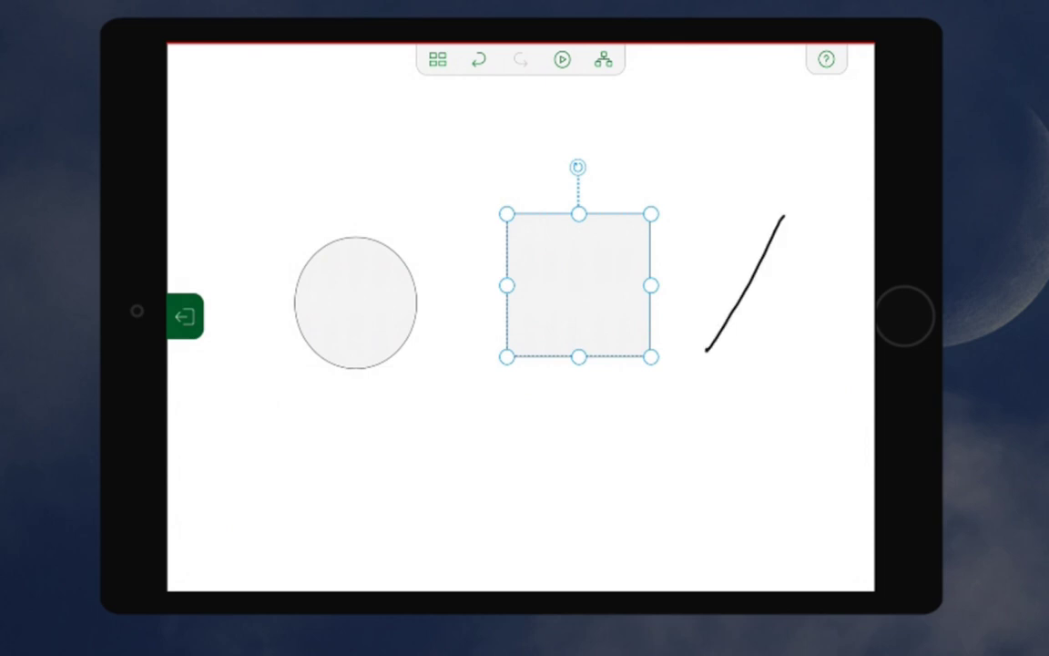
drag(714, 218, 796, 364)
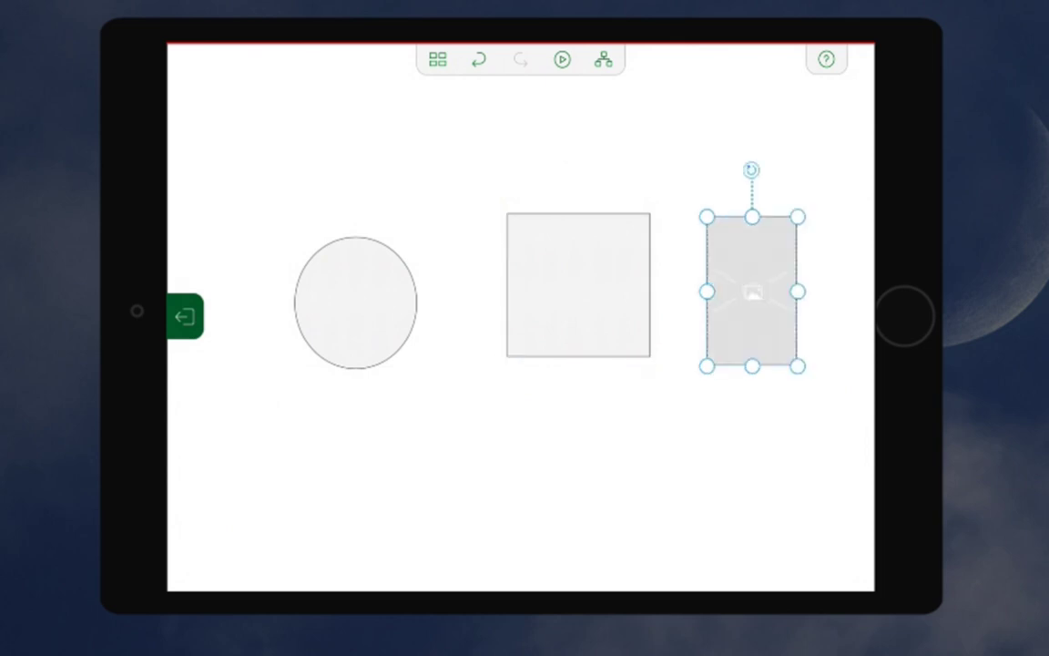
drag(618, 415, 602, 529)
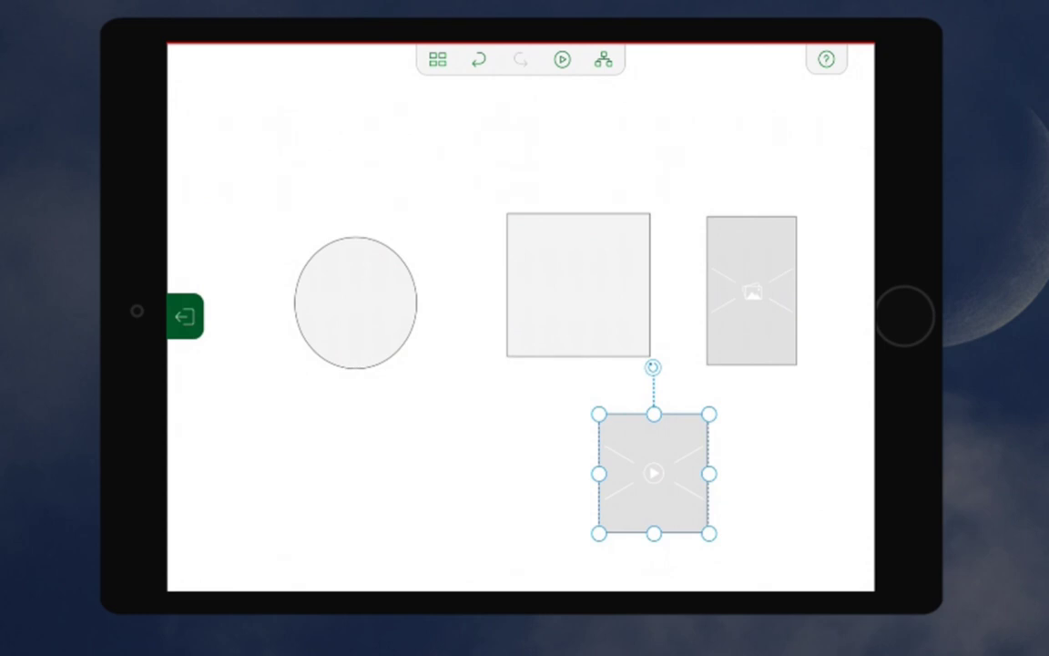
mouse_move(362, 404)
mouse_down()
mouse_move(393, 403)
mouse_move(363, 516)
mouse_move(386, 551)
mouse_up()
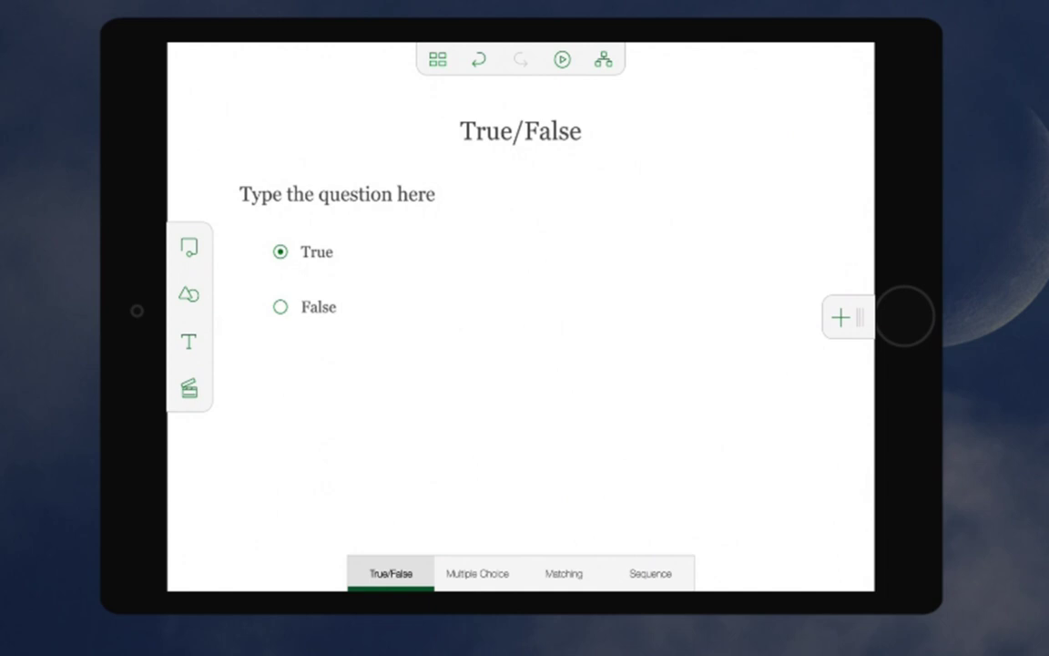
Switch the question slide through Multiple Choice, Matching and finally Sequence
click(478, 573)
click(563, 573)
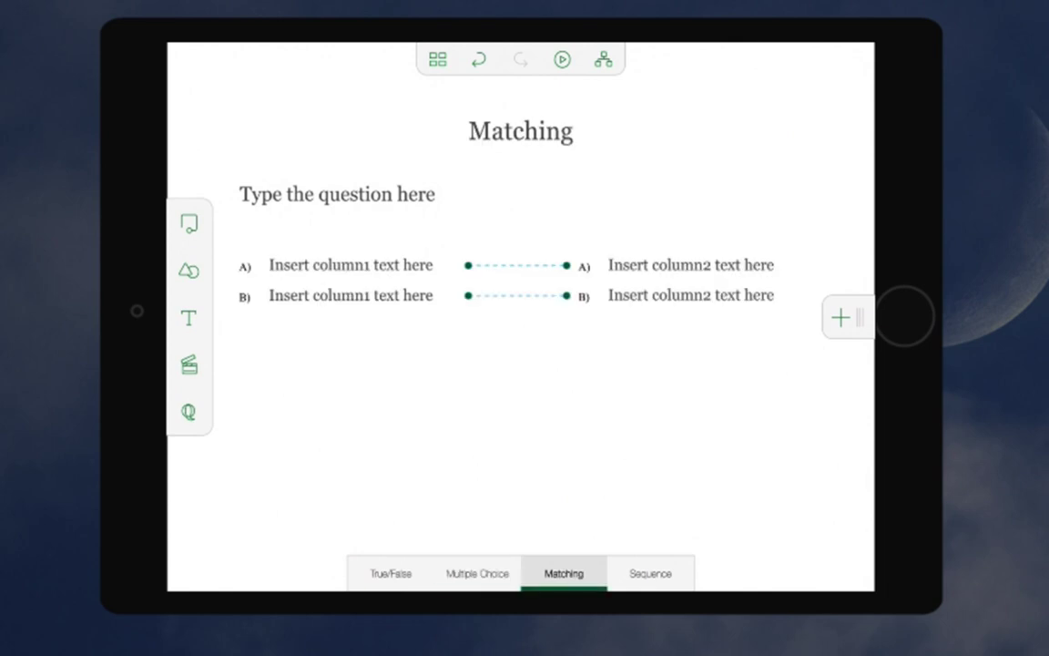
click(651, 573)
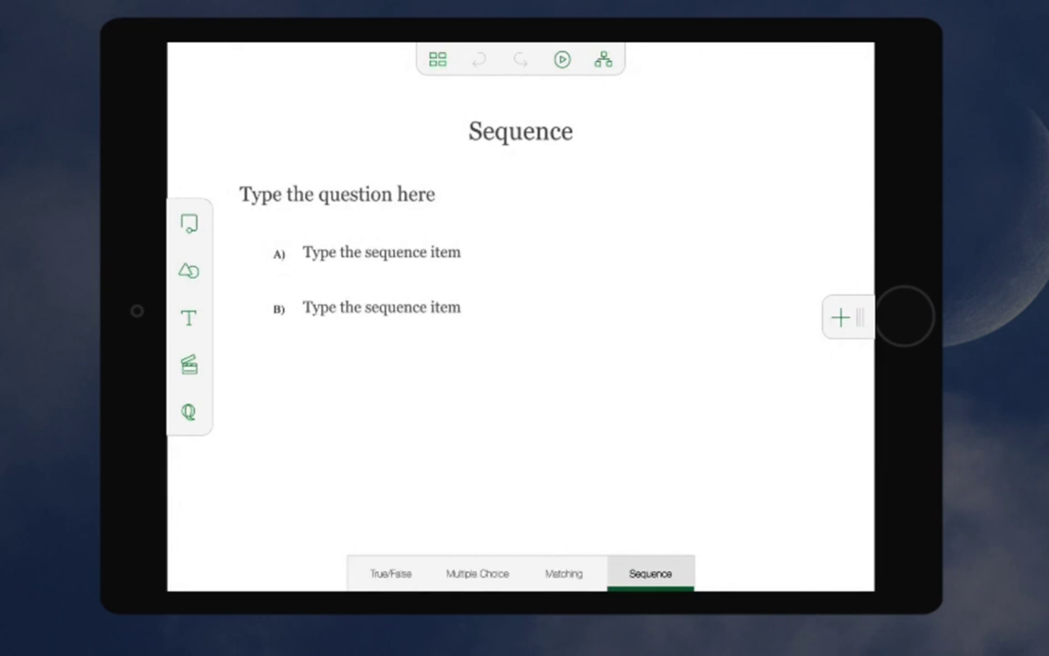
Return to the project gallery and select Draft_7 for sharing
click(438, 59)
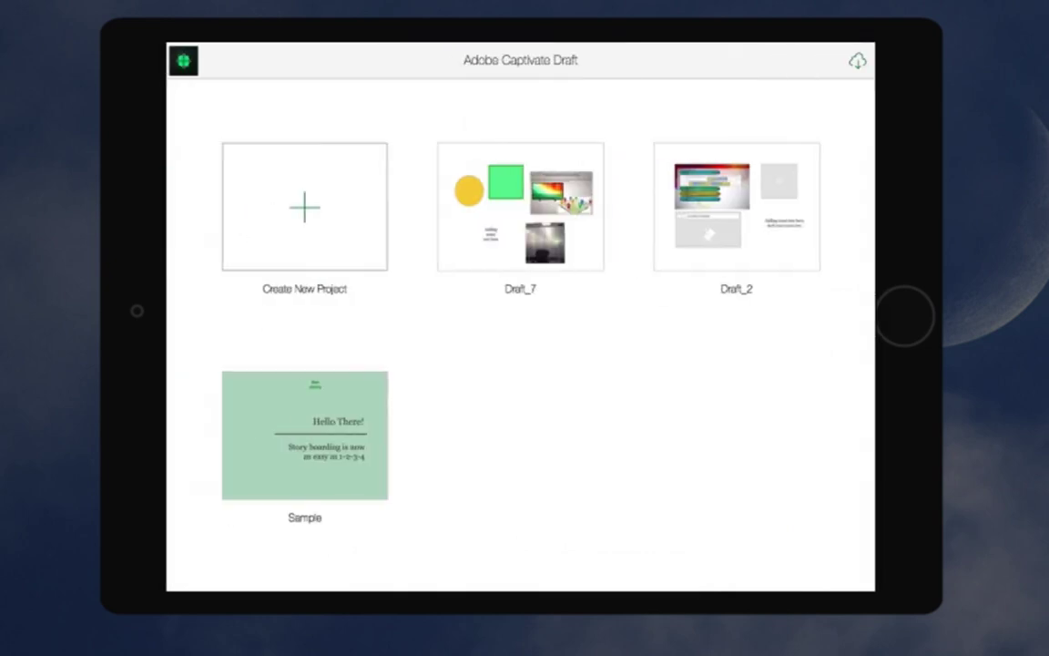
click(520, 205)
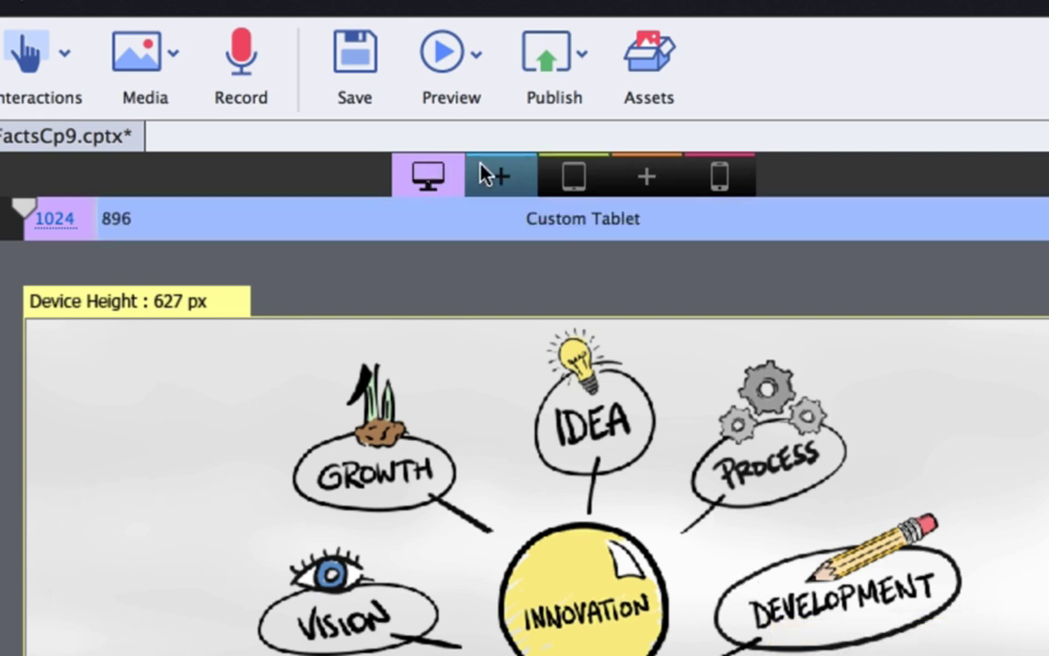
Add custom tablet and mobile breakpoints, disallow phone landscape, and centre the INNOVATION bulb both ways
click(499, 176)
click(637, 179)
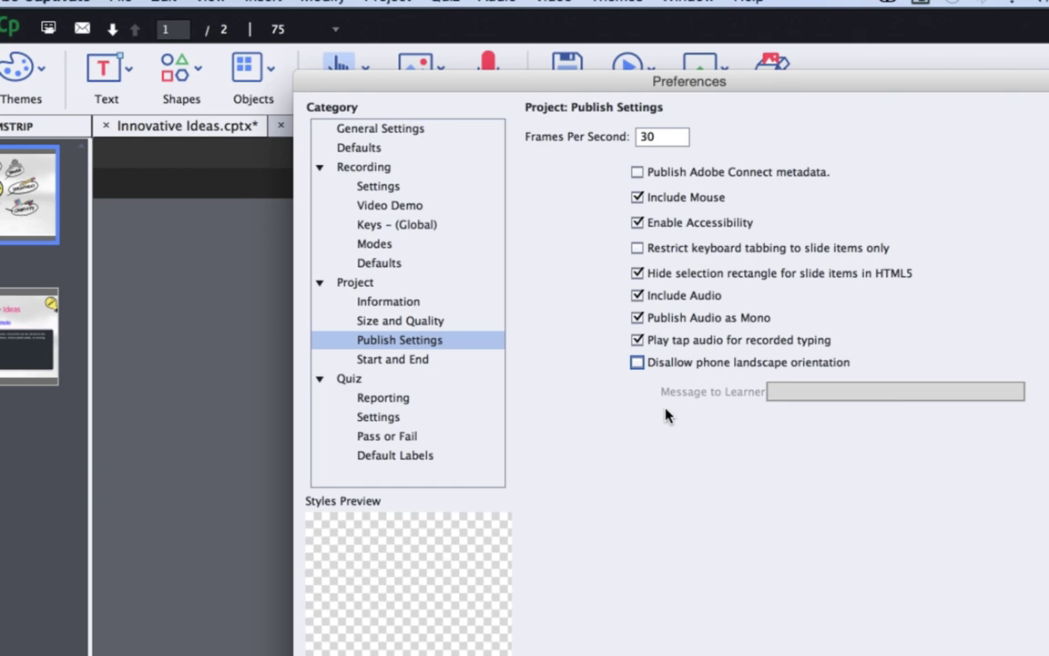
click(637, 363)
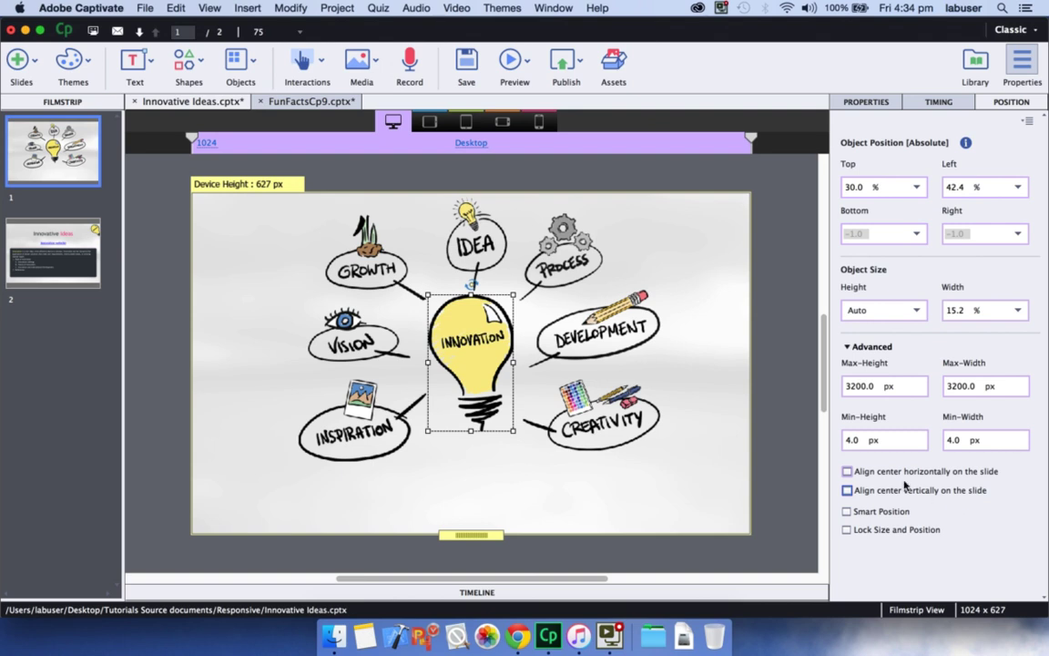
click(847, 471)
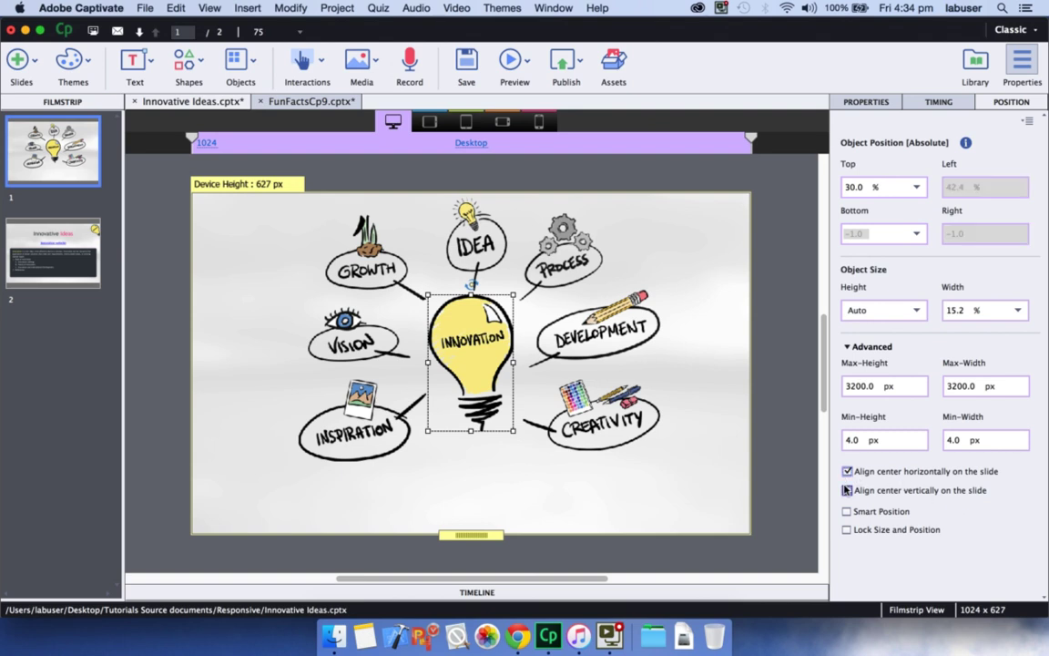
click(847, 490)
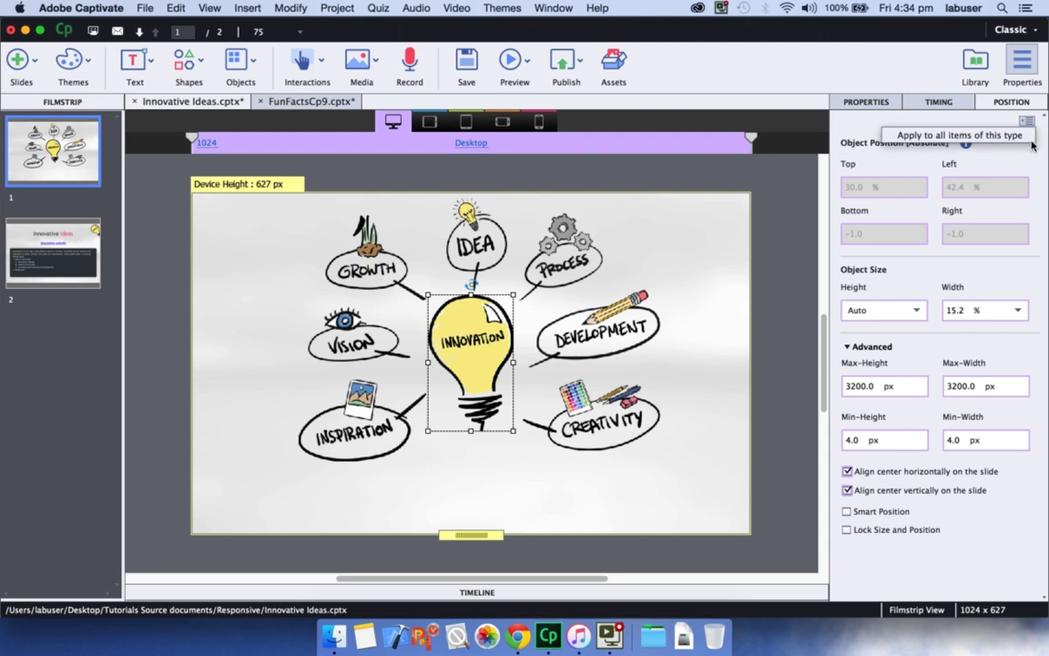
Check Innovative Ideas slide 2 in Tablet Portrait and Mobile Portrait layouts
click(32, 261)
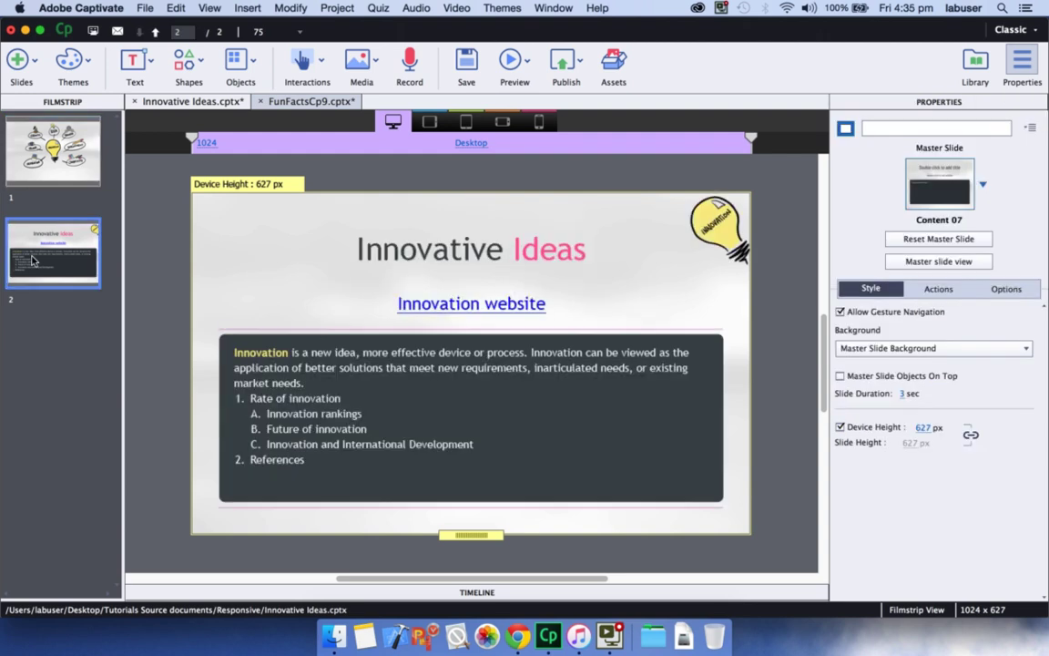
click(466, 123)
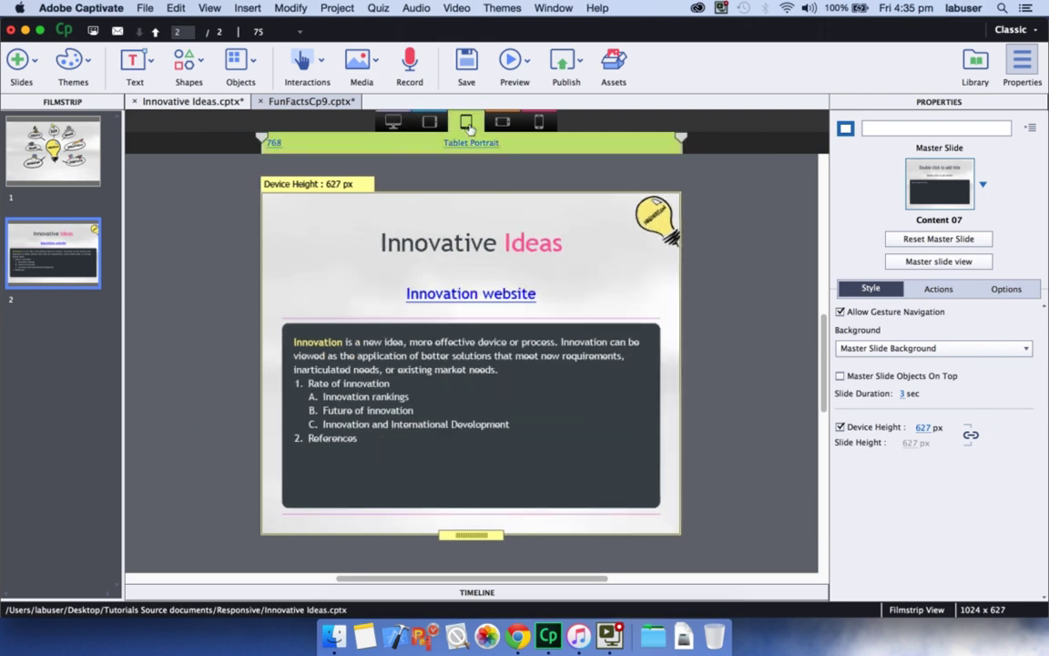
click(538, 122)
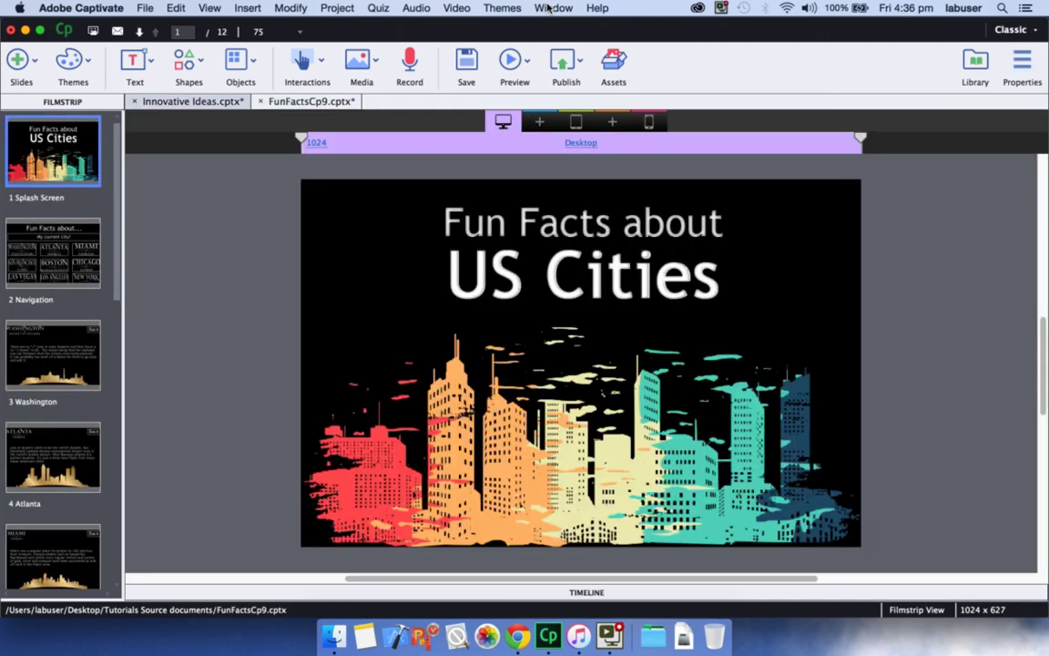
Open the Mobile Palette and choose the Geolocation script
click(549, 8)
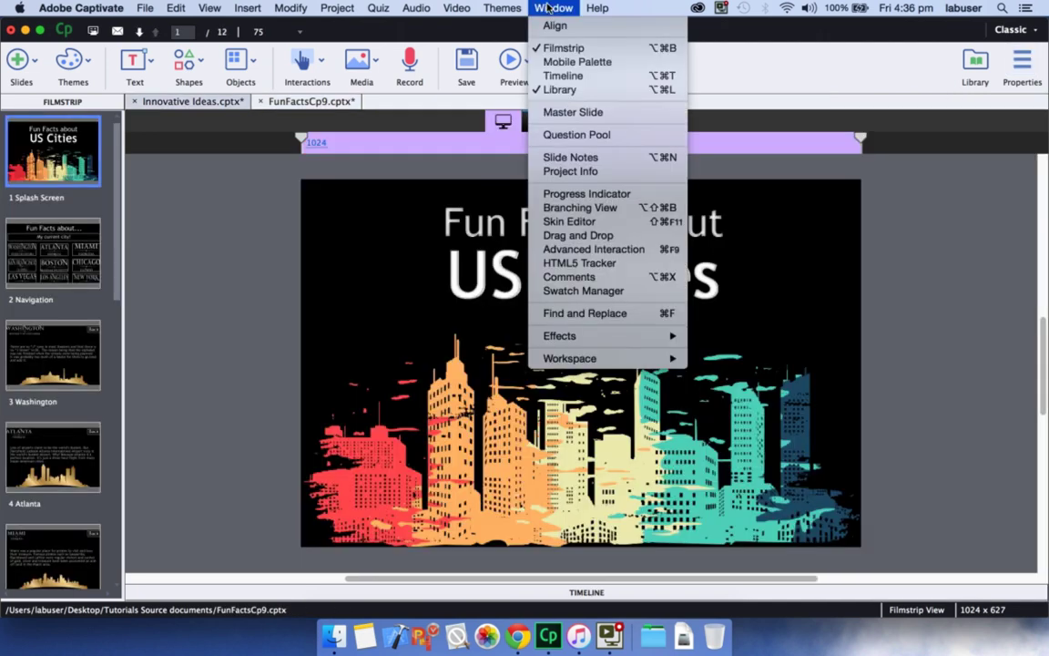
click(564, 62)
click(585, 389)
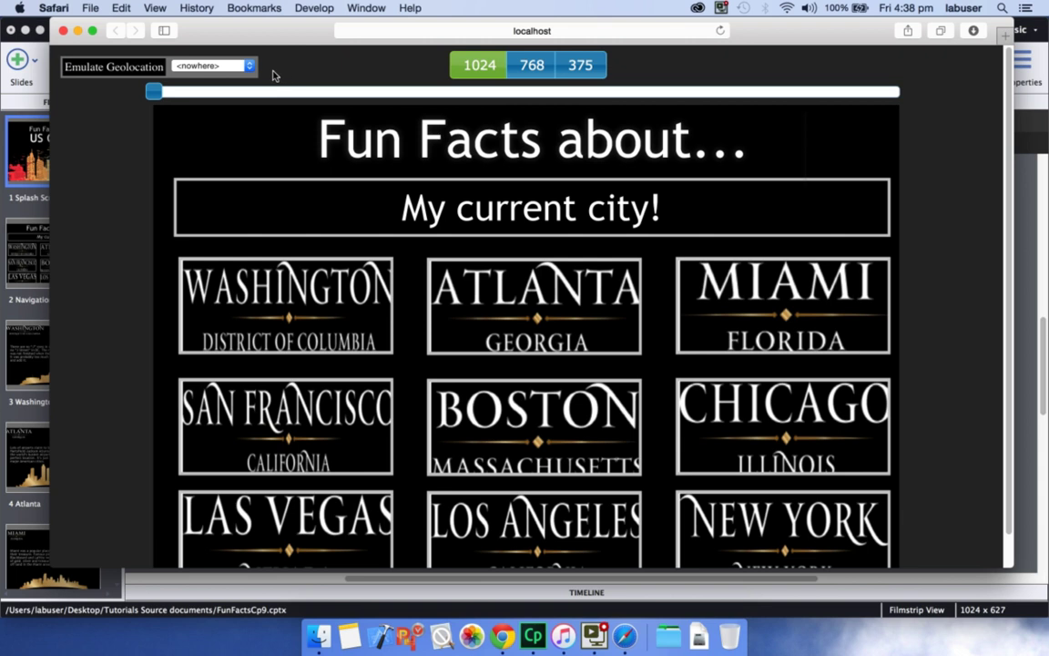
In the Safari preview, emulate the location as Chicago, then Miami
click(250, 68)
click(231, 100)
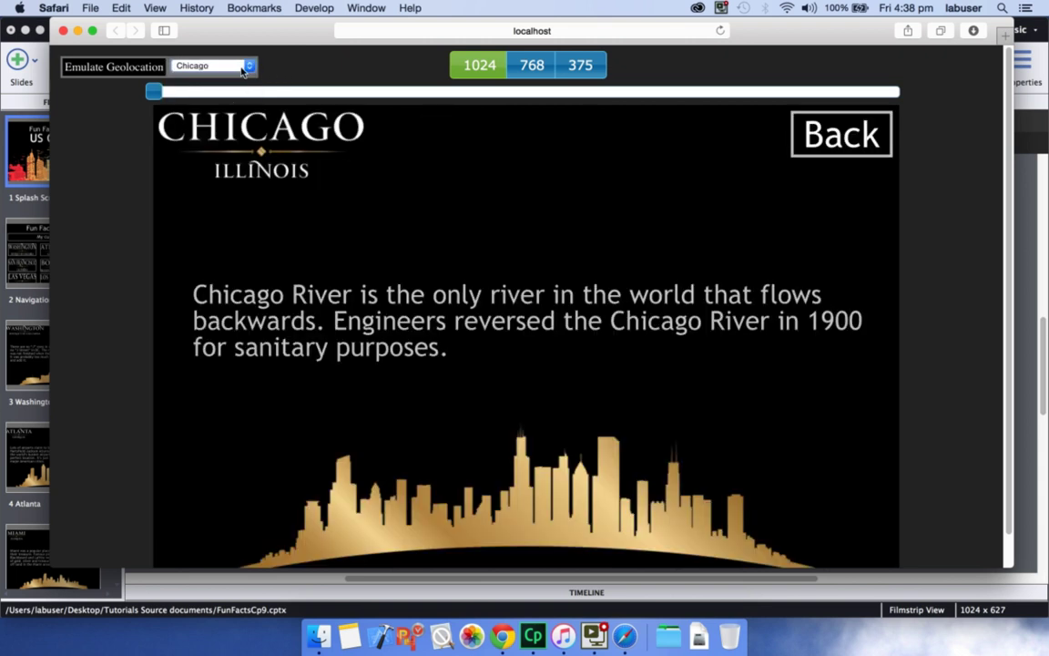
click(219, 65)
click(227, 101)
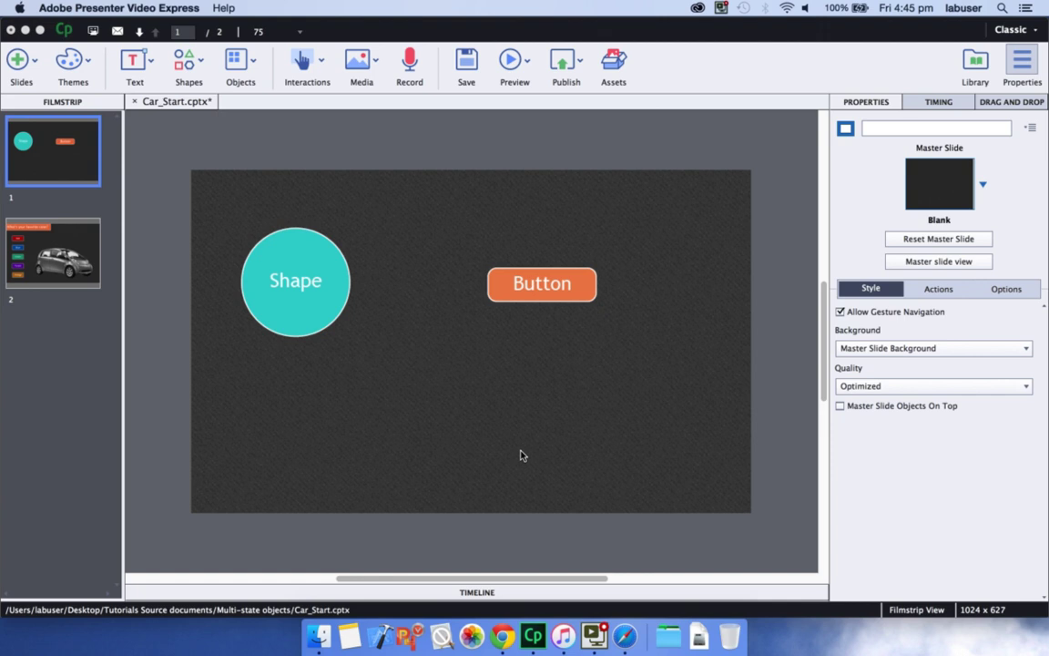
Give the circle shape a NewState1 state with a light peach fill, shown in State View
click(323, 287)
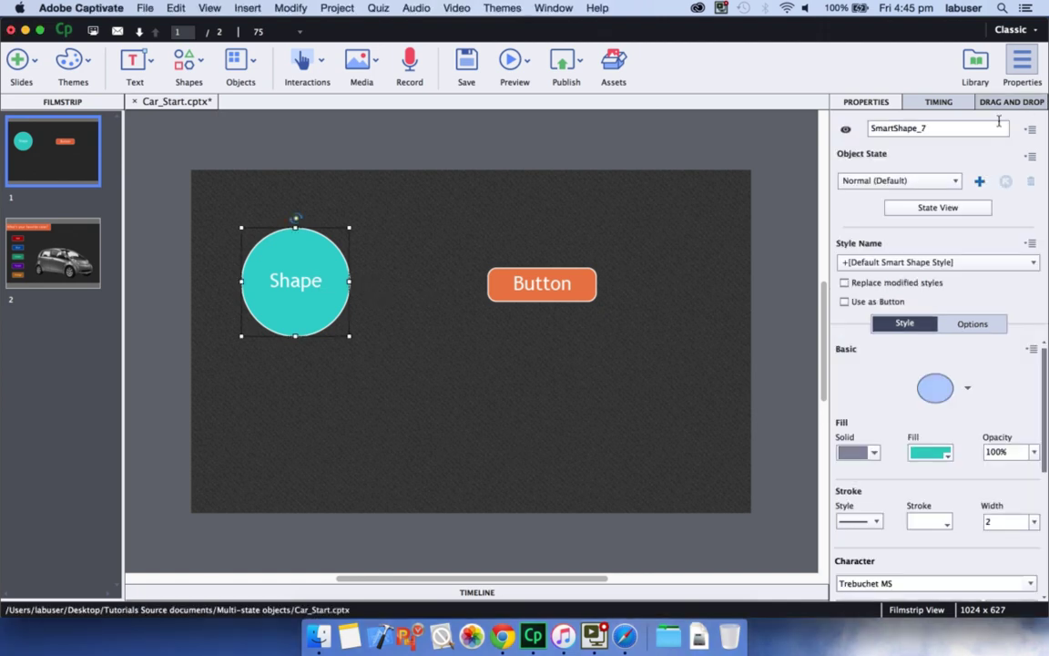
click(980, 180)
click(934, 249)
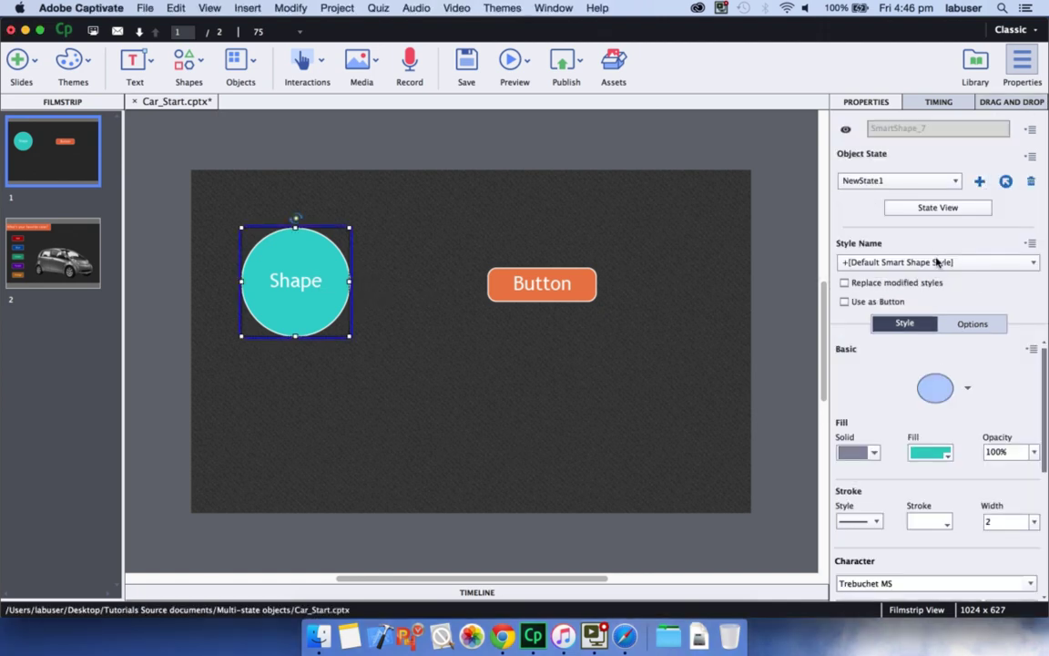
click(947, 458)
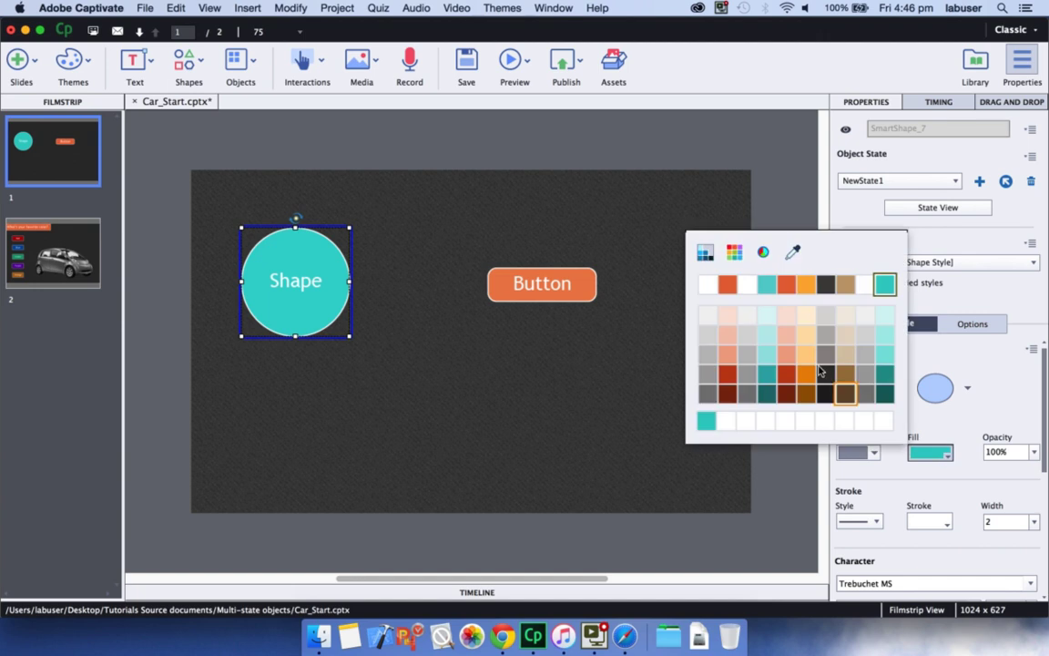
click(787, 337)
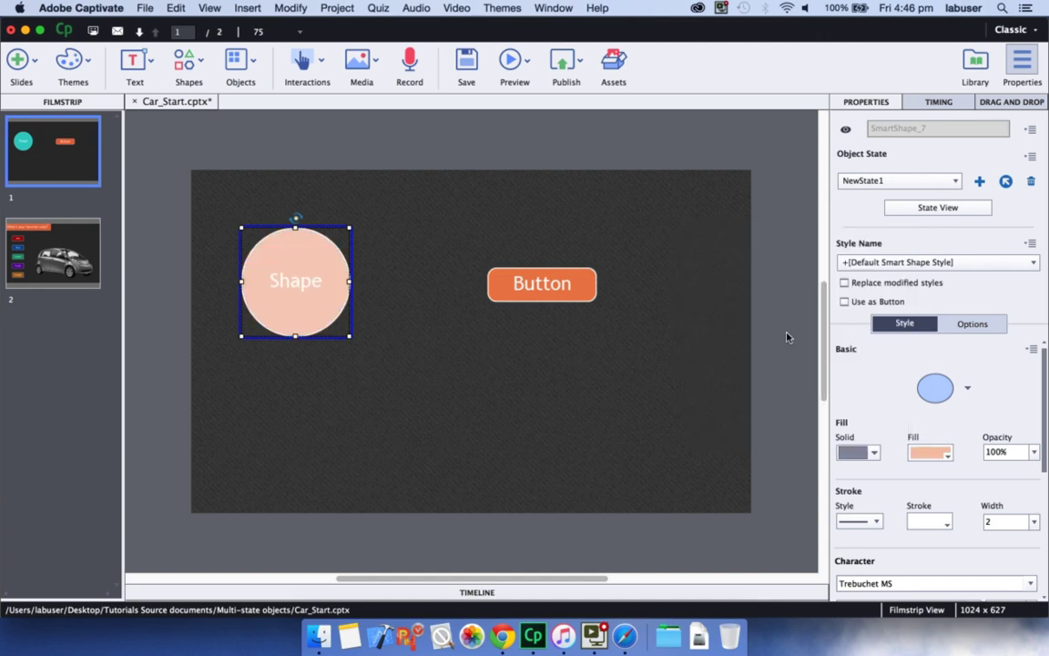
click(938, 208)
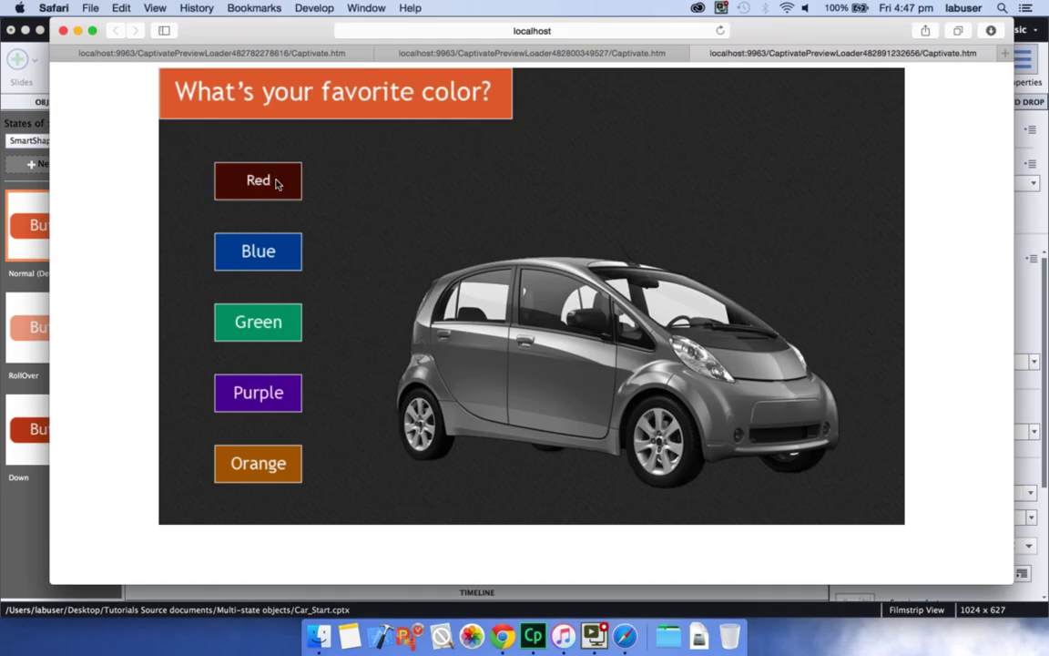
Turn the car red, blue, green, purple and orange, then page the slideshow forward and back
click(275, 181)
click(270, 248)
click(270, 334)
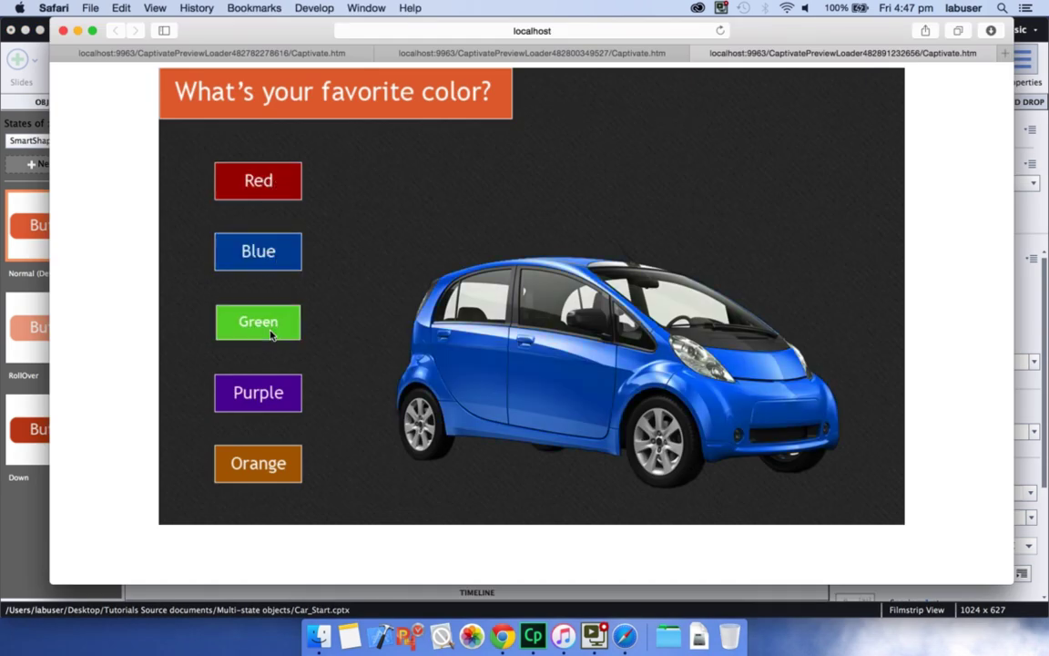
click(275, 394)
click(267, 453)
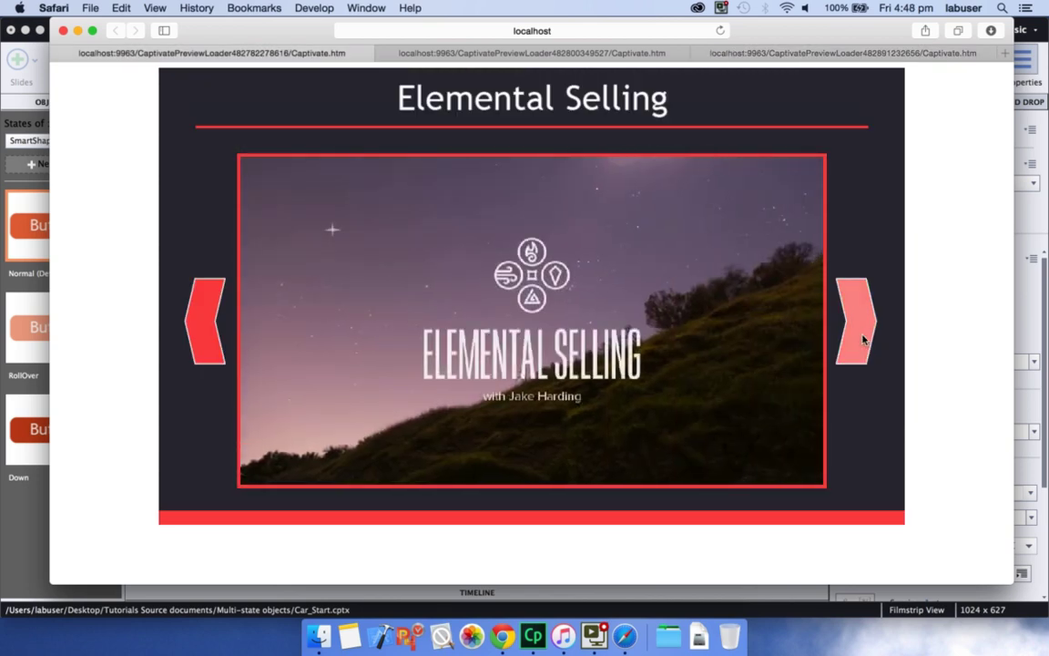
click(864, 339)
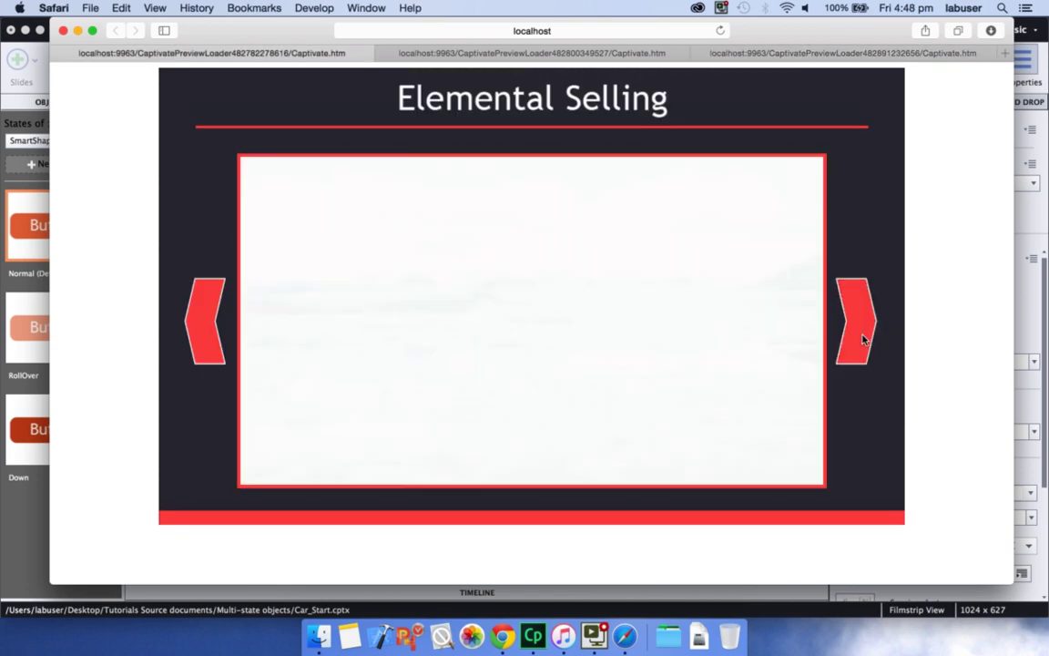
click(192, 320)
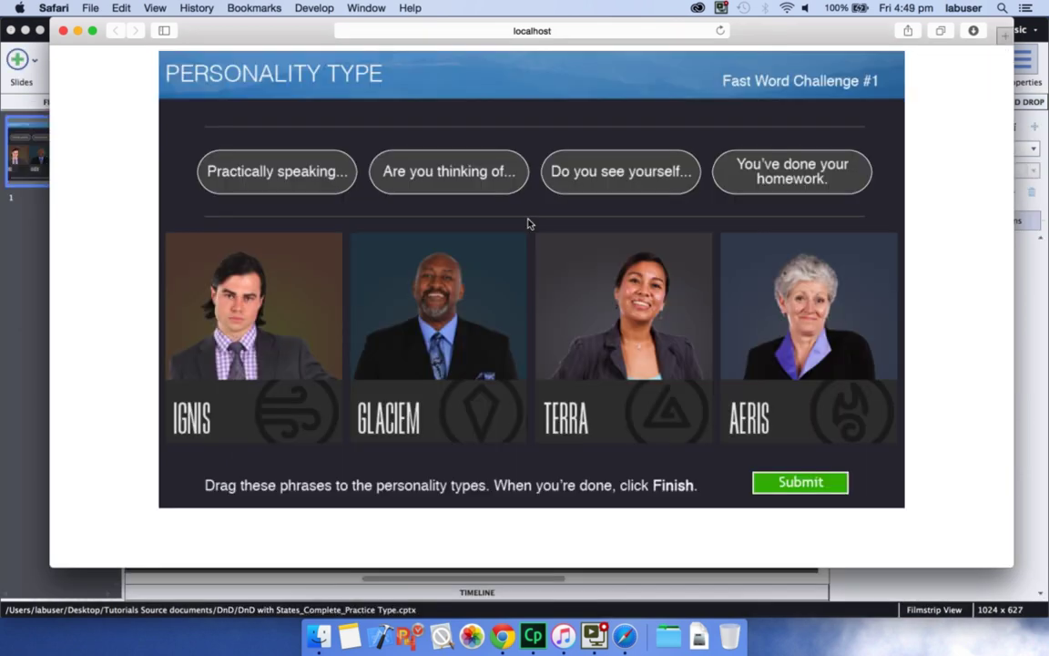
Drag the quiz phrases onto the Glaciem, Ignis, Terra and Aeris personality types
drag(260, 168, 449, 273)
drag(271, 162, 238, 314)
drag(449, 172, 674, 312)
drag(661, 172, 870, 303)
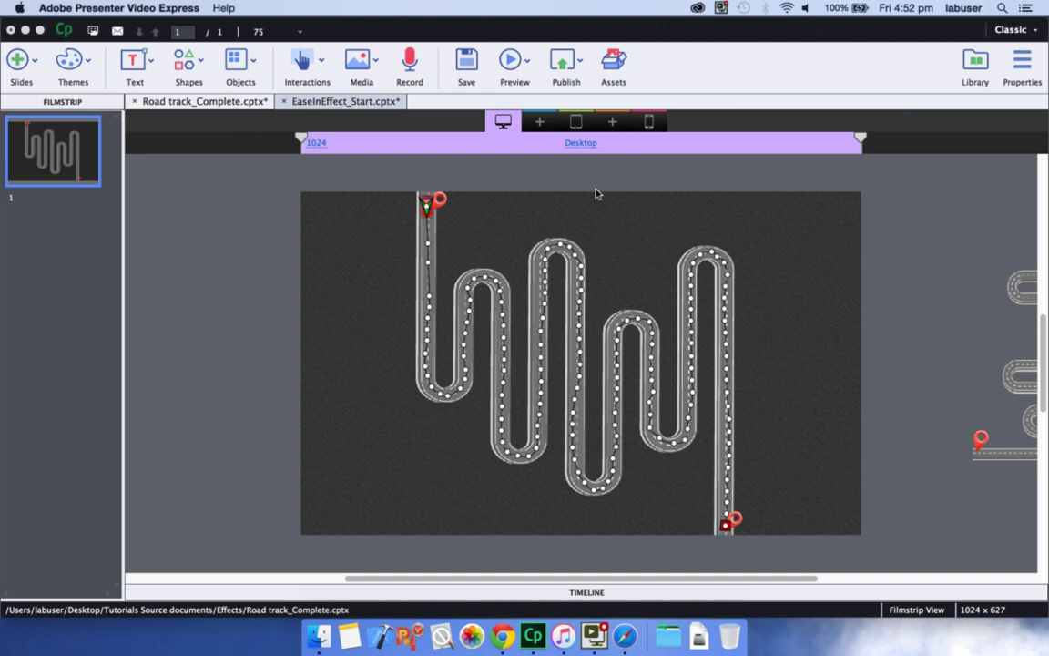
View the road track at tablet and mobile sizes, and add an EaseInTop entrance to the first text panel
click(577, 124)
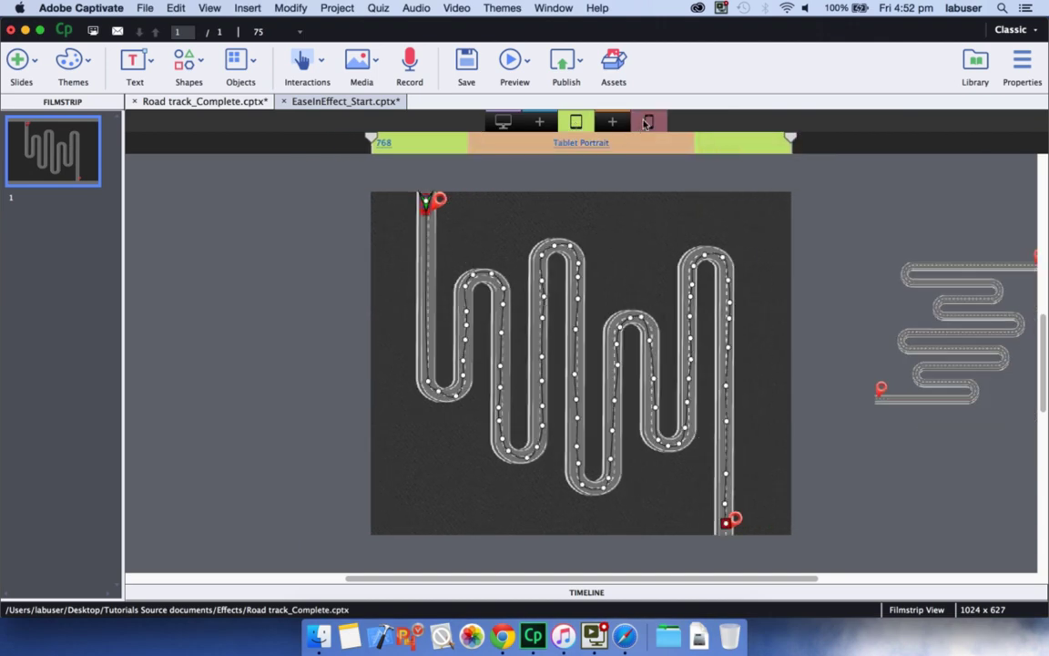
click(646, 124)
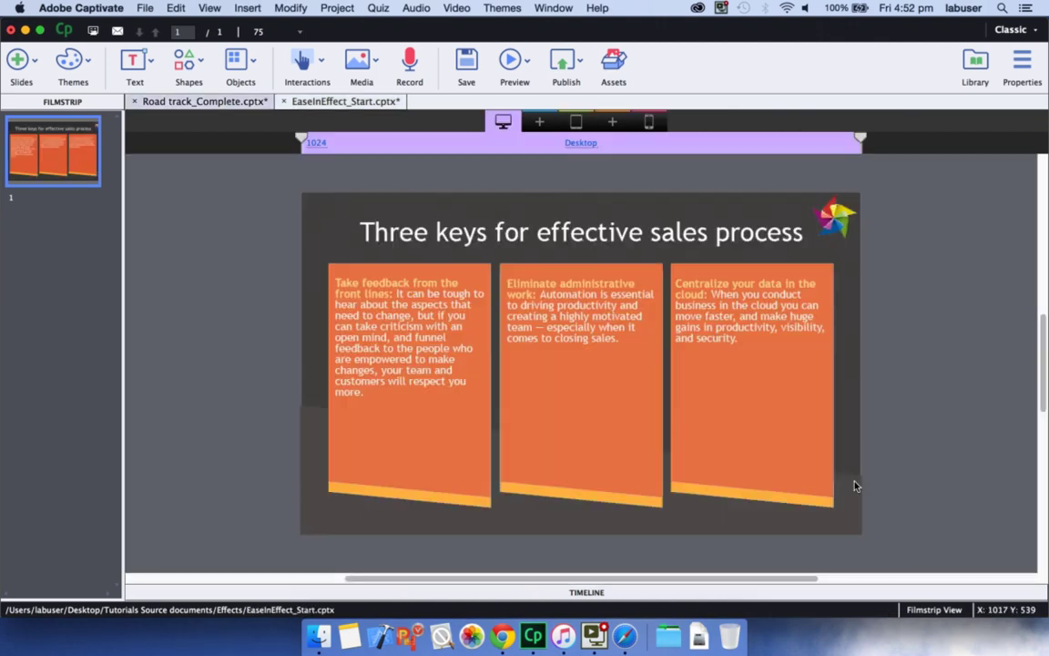
click(399, 337)
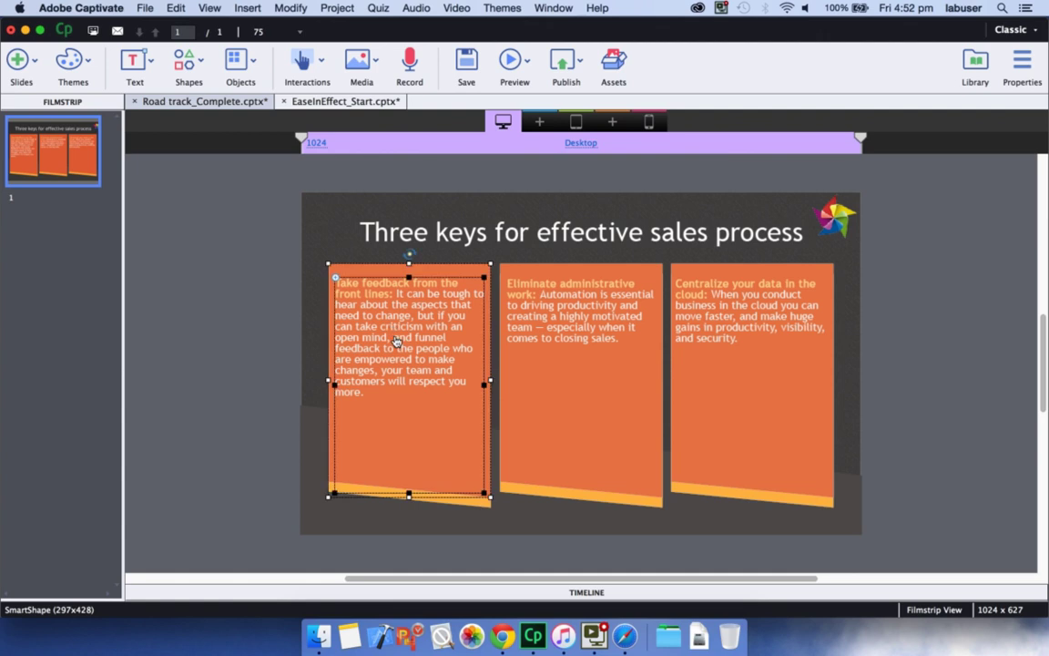
right_click(412, 329)
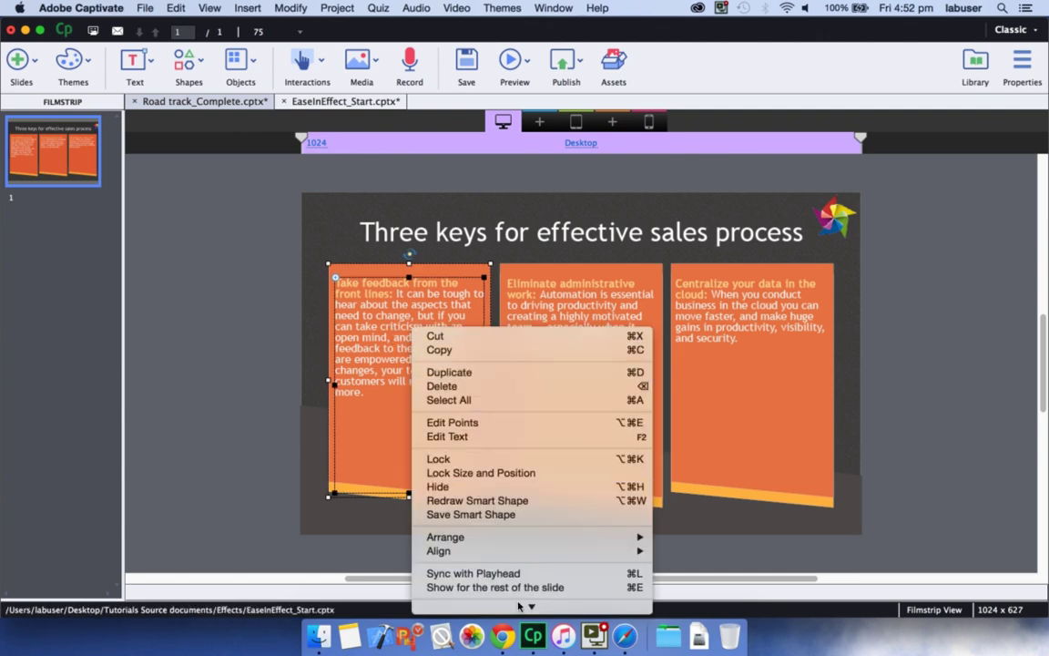
mouse_move(531, 605)
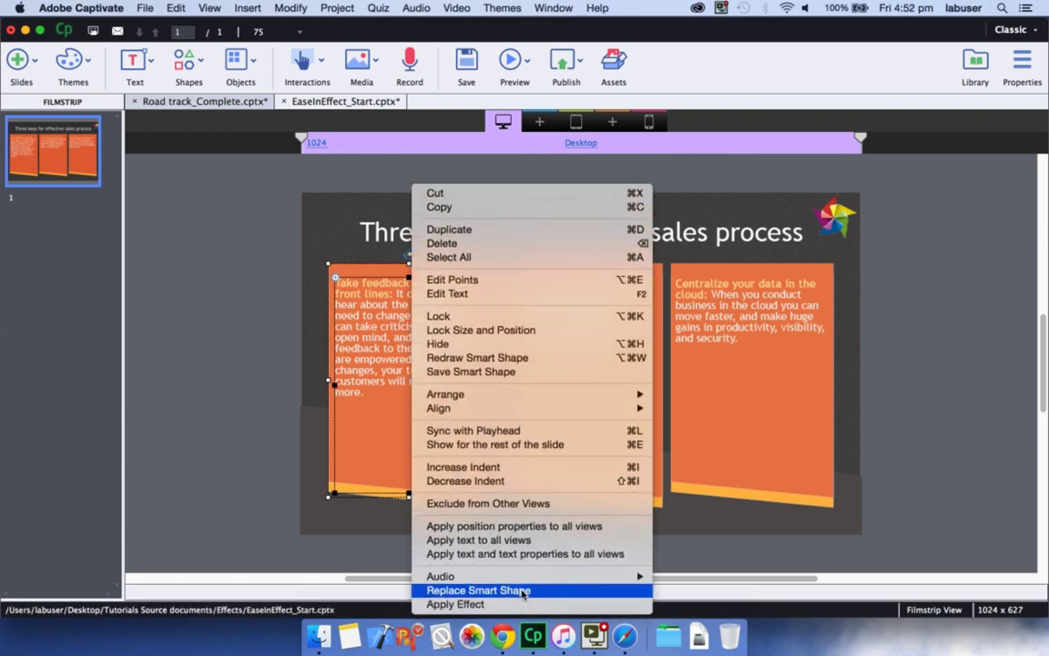
click(510, 604)
click(951, 319)
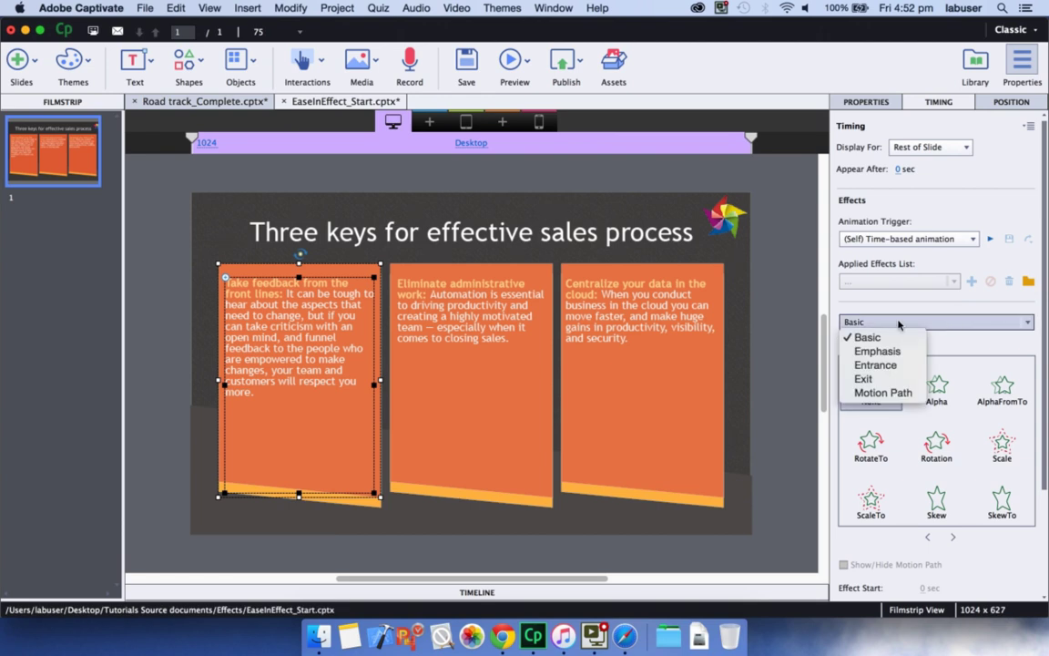
click(879, 366)
click(998, 441)
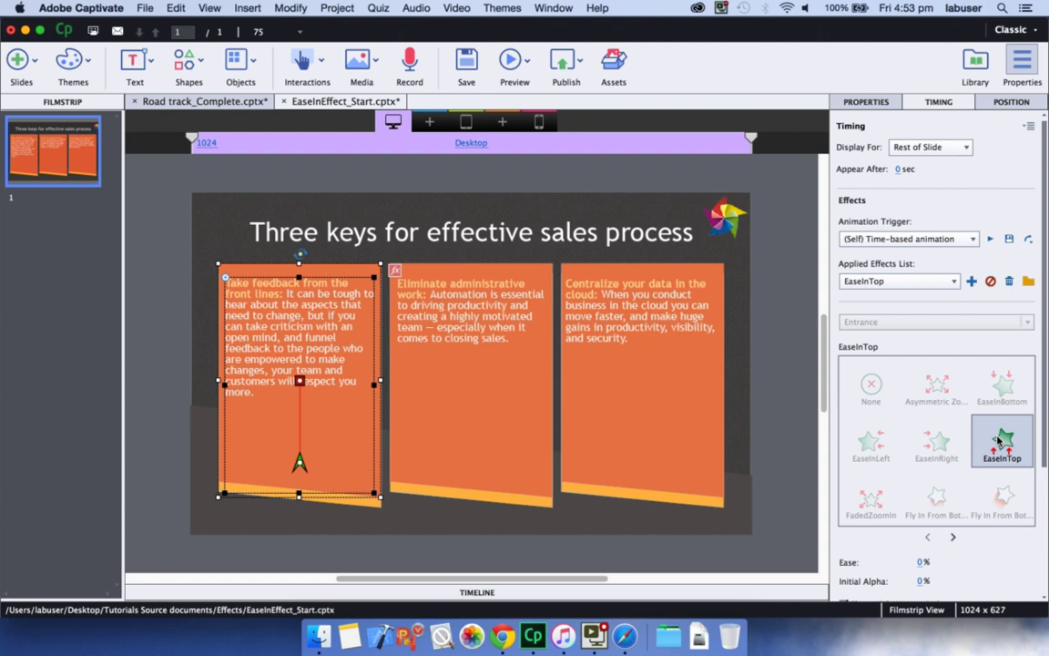
click(466, 122)
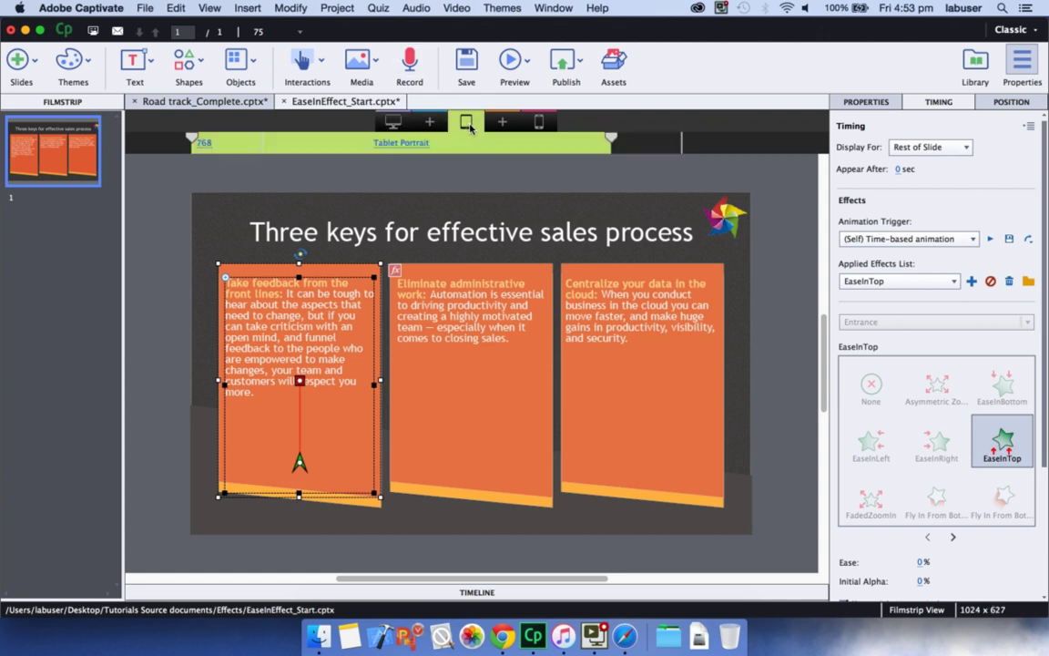
click(537, 121)
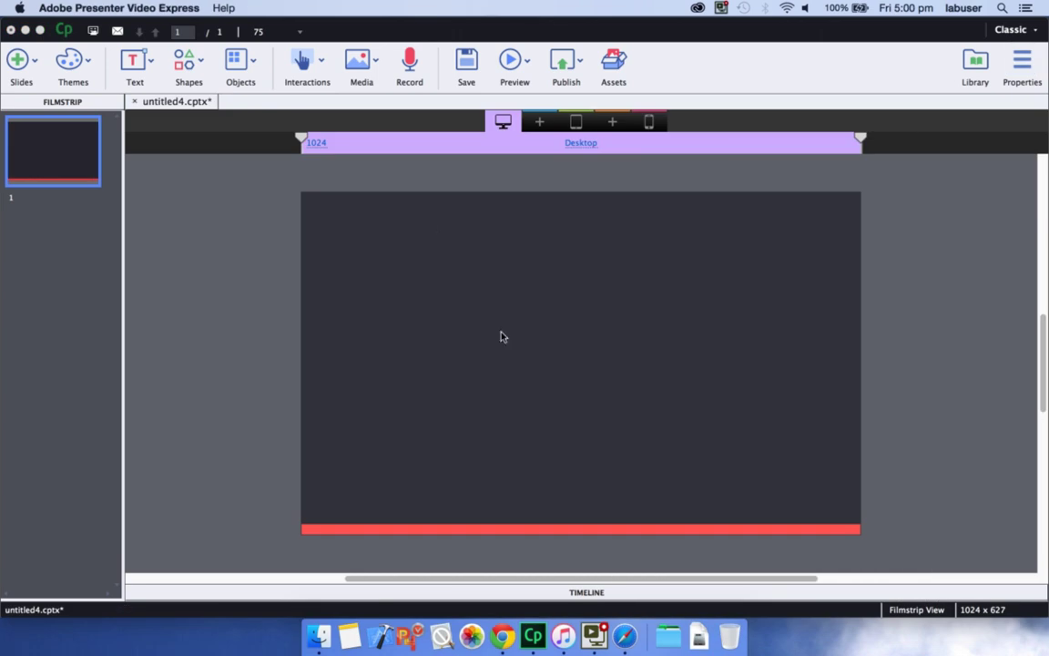
Insert Four-step Funnel.svg and view it in Tablet Portrait, Mobile Portrait and Desktop layouts
click(367, 74)
click(369, 102)
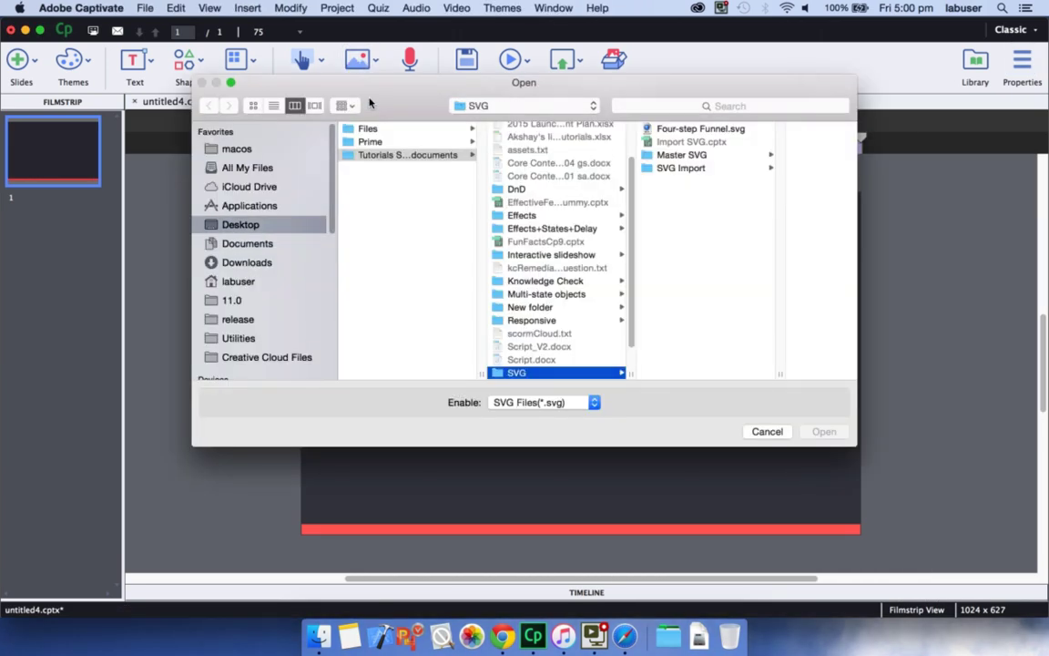
double_click(700, 128)
click(576, 122)
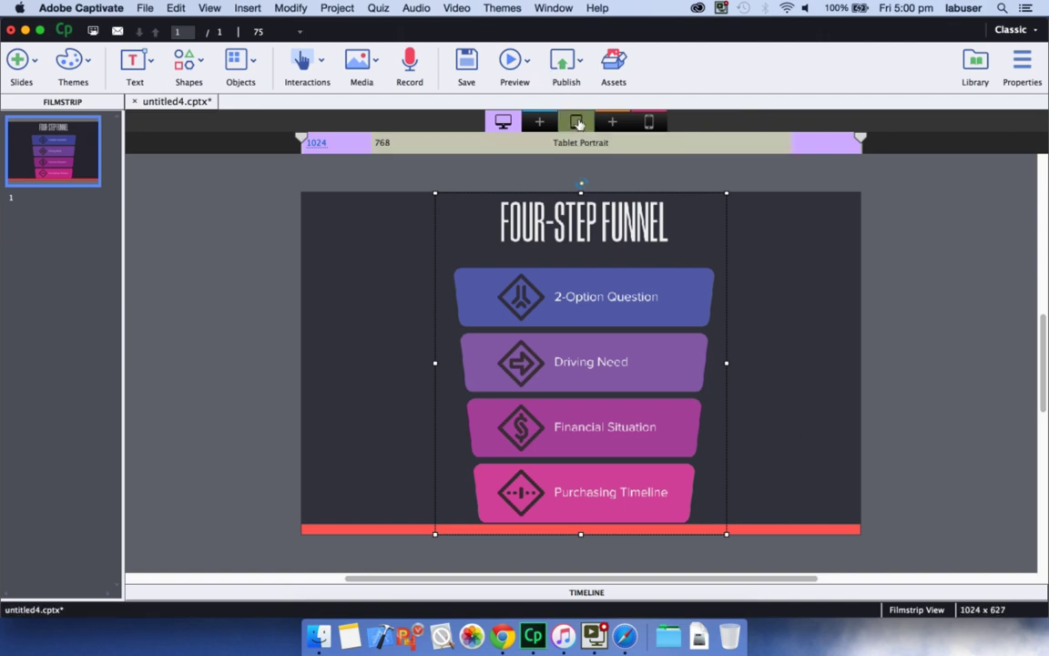
click(647, 122)
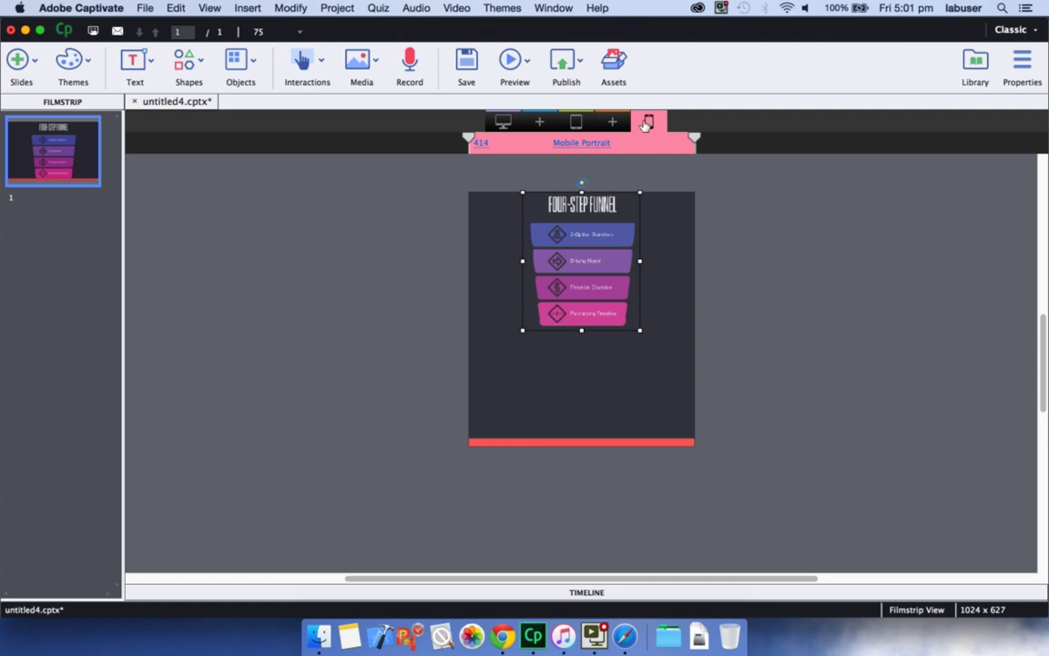
click(503, 122)
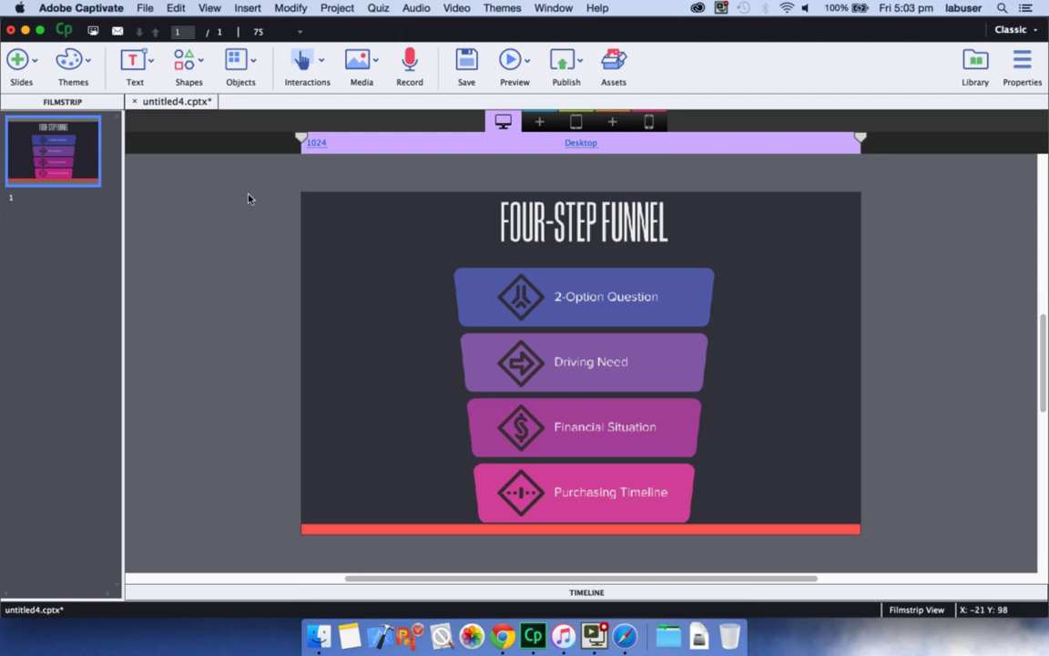
Browse the themes gallery and interaction templates without adding one, then bring up the eLearning Assets library
click(70, 60)
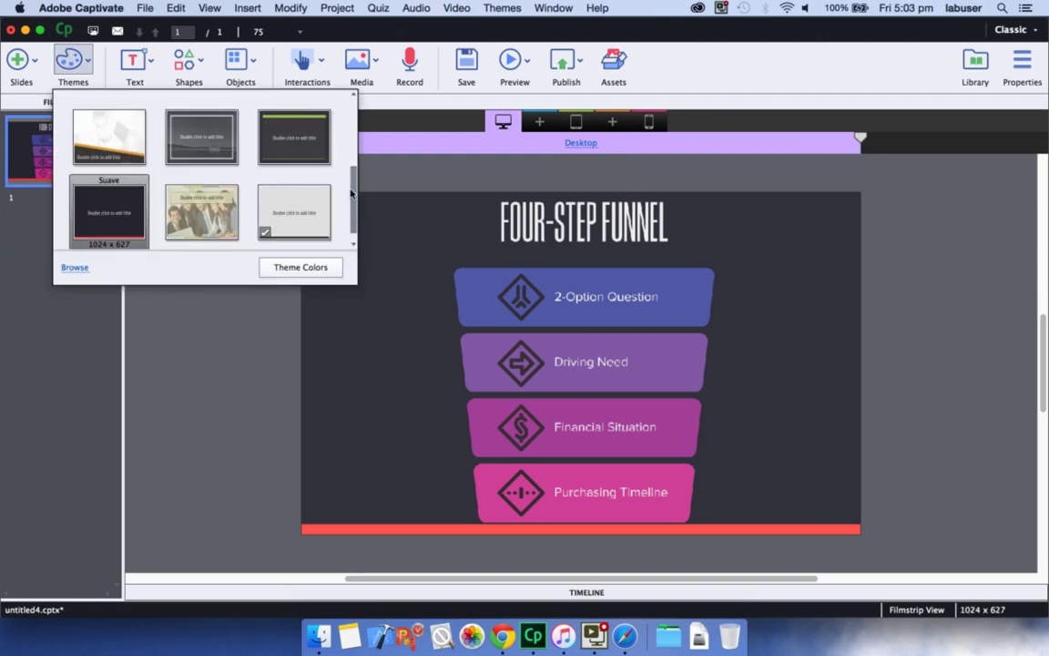
drag(354, 189, 359, 94)
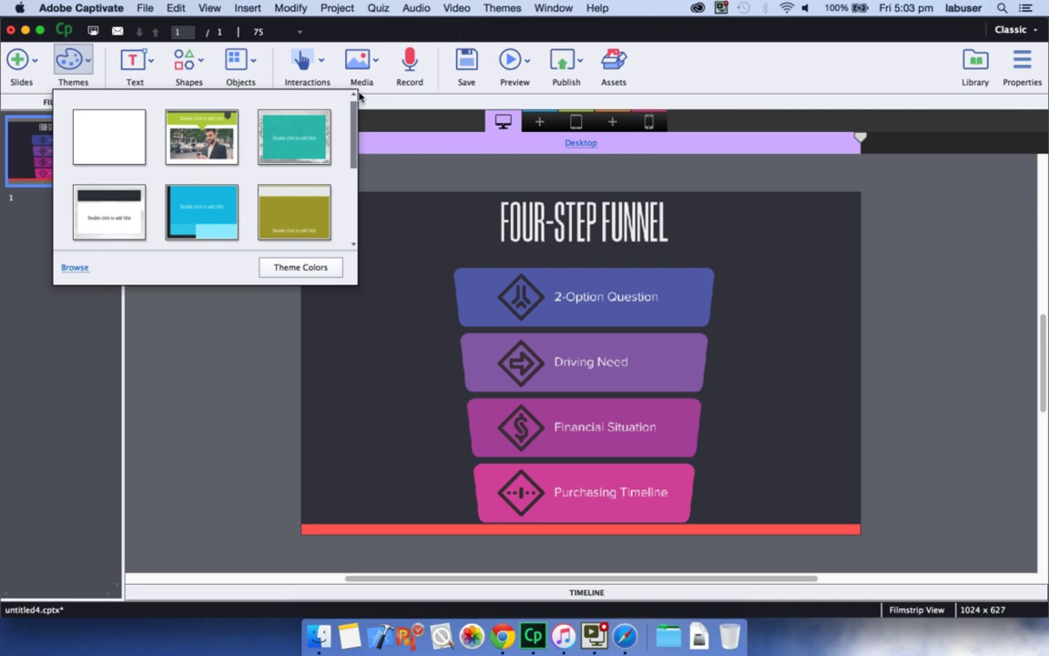
click(307, 60)
scroll(726, 370, down, 10)
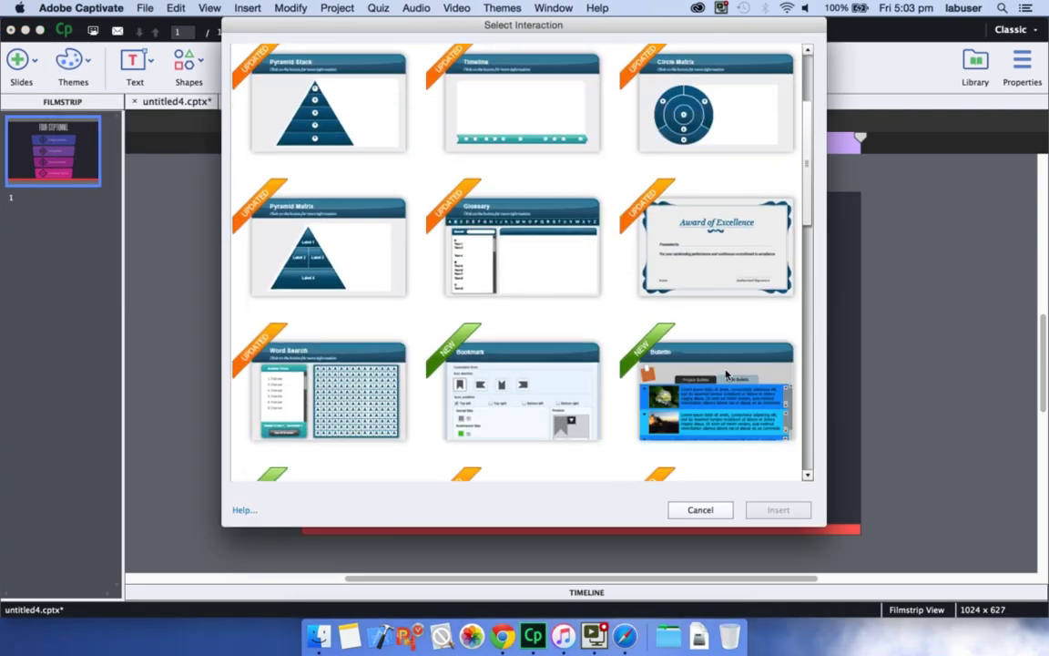
scroll(725, 370, down, 5)
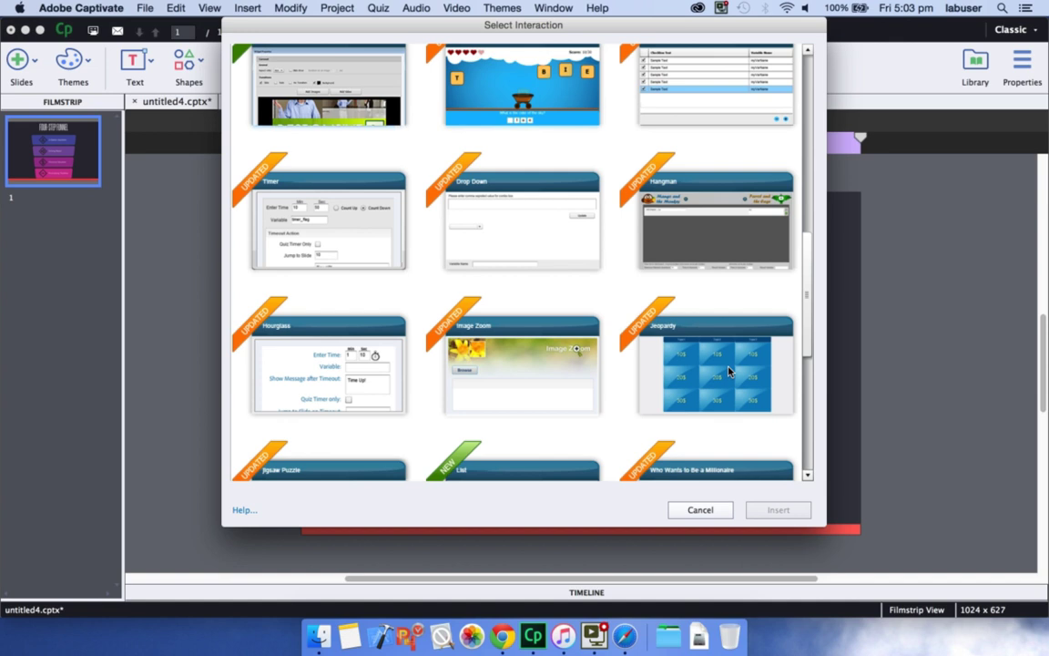
click(699, 510)
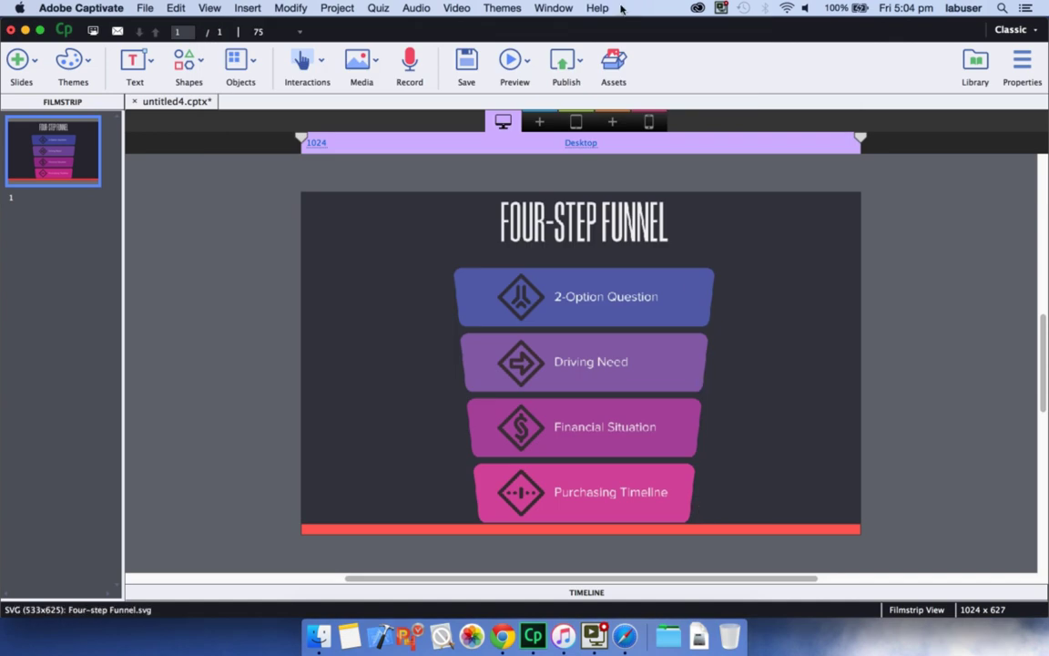
click(614, 60)
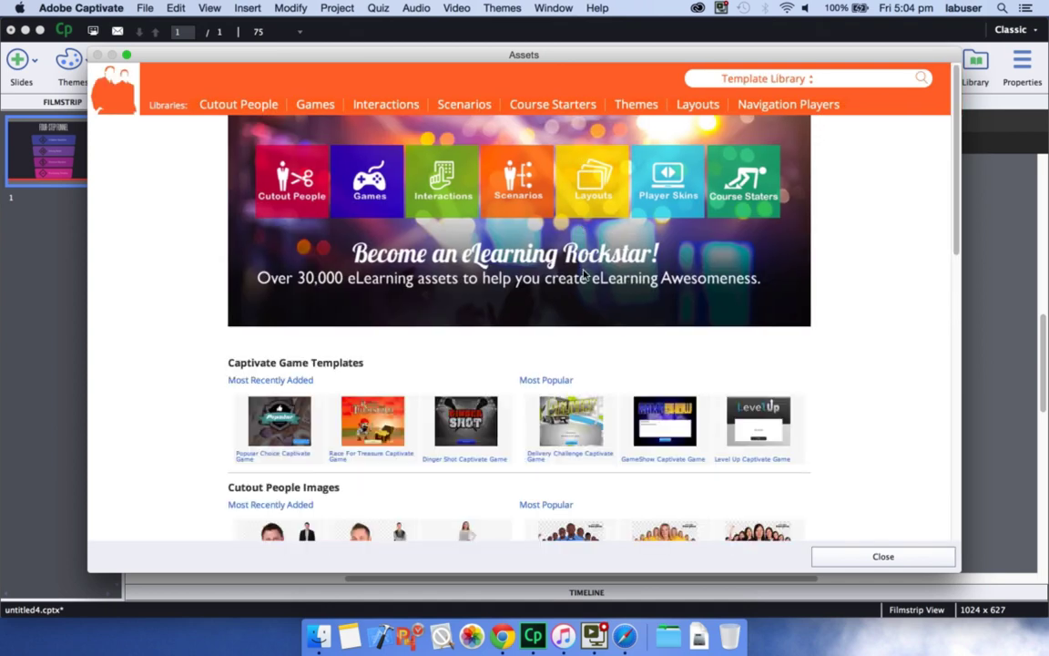
Scroll through the Assets library past games, cutout people and layouts to the Player Skins section
scroll(584, 275, down, 5)
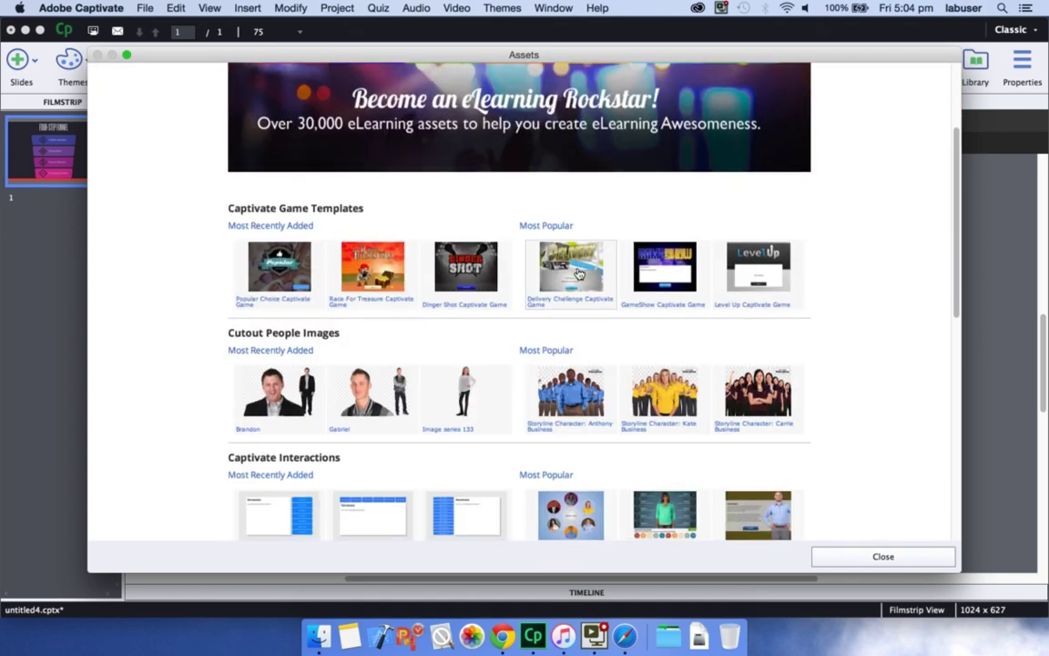
scroll(584, 275, down, 4)
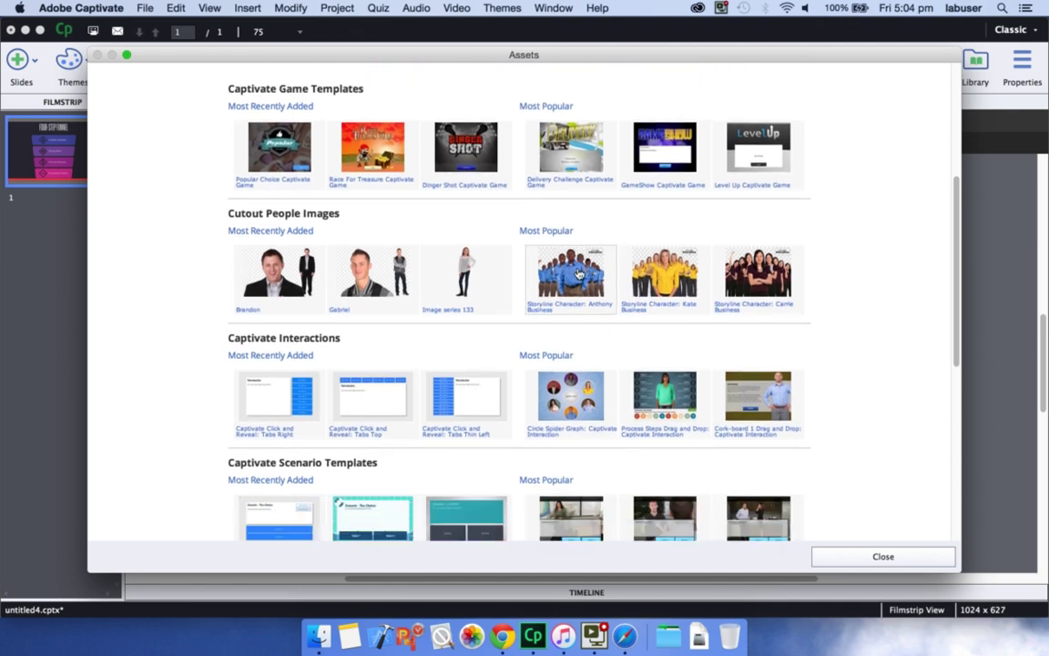
scroll(579, 273, down, 4)
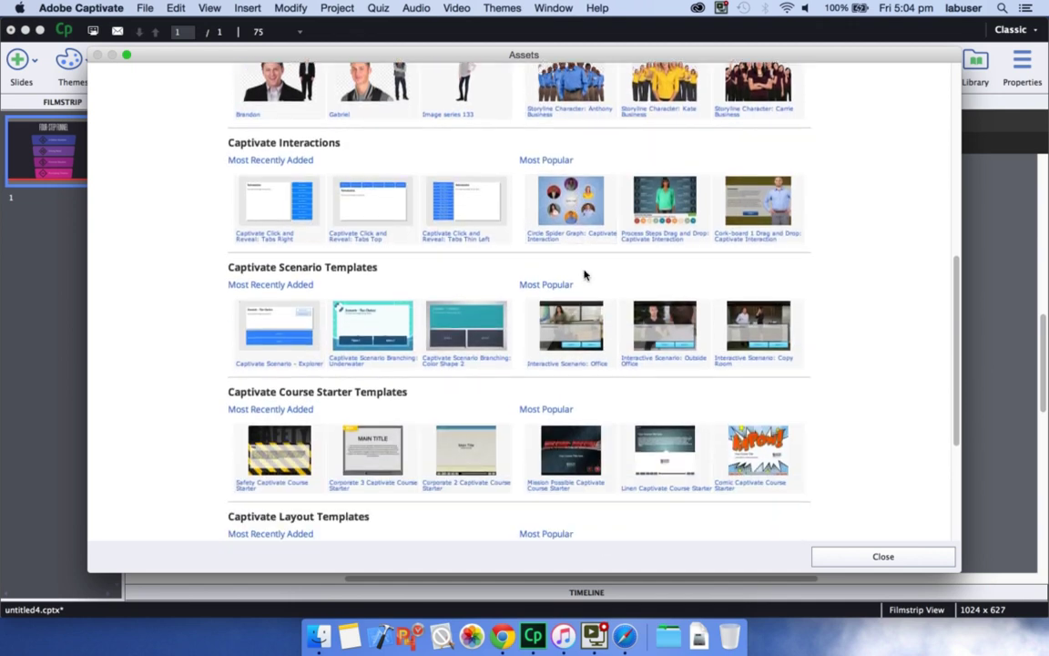
scroll(581, 274, down, 4)
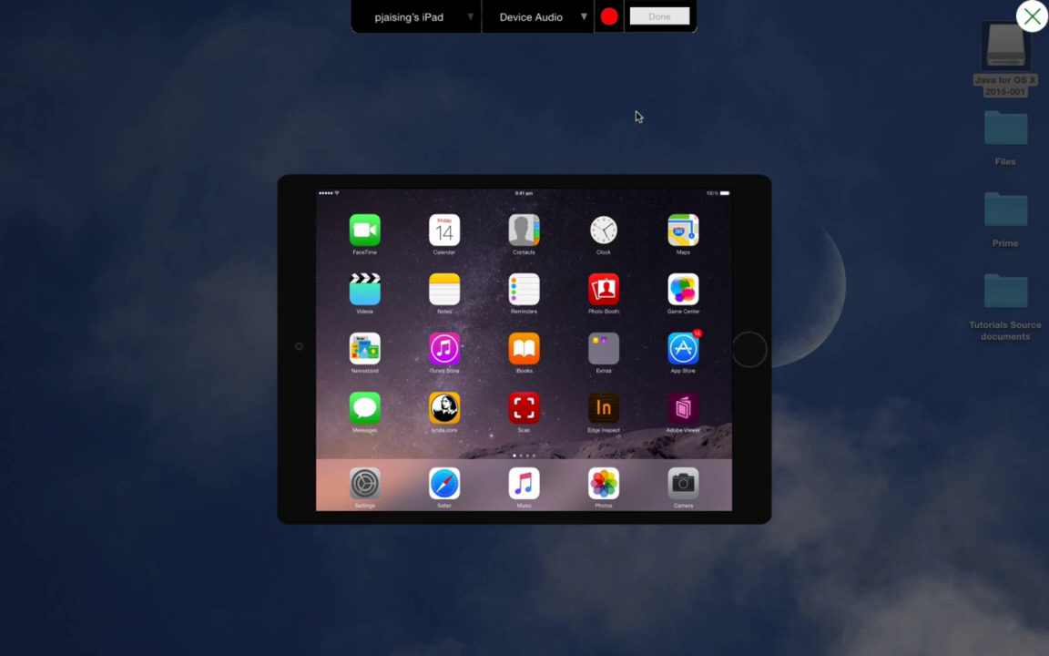
Record the mirrored iPad screen in Device Capture
click(609, 16)
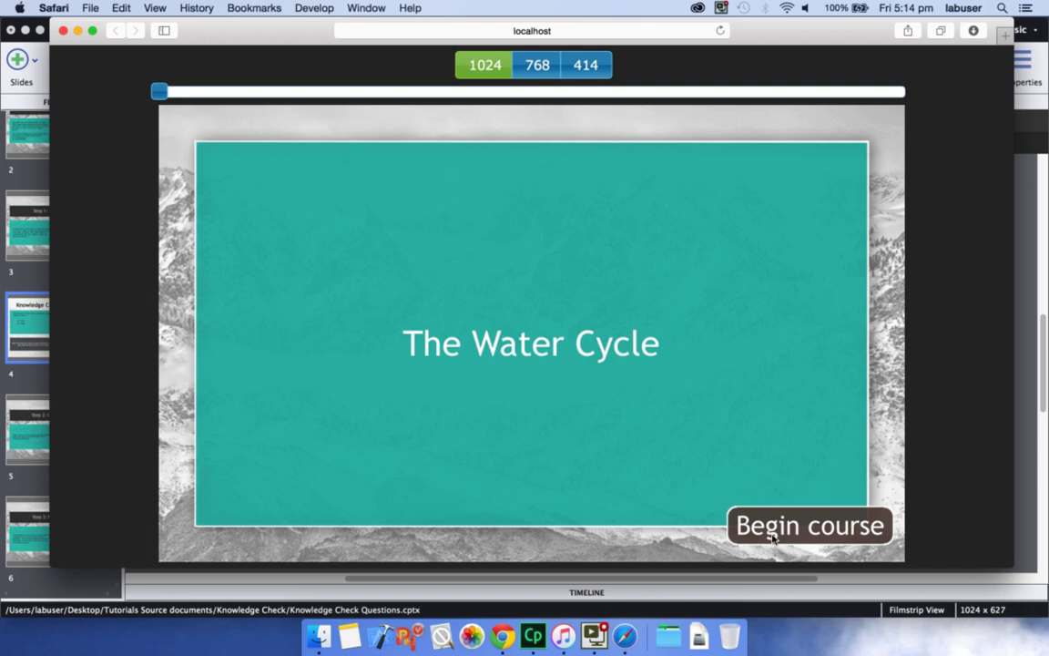
Play the Water Cycle preview to the knowledge checks, answering False on Question 1 and Condensation on Question 2
click(771, 538)
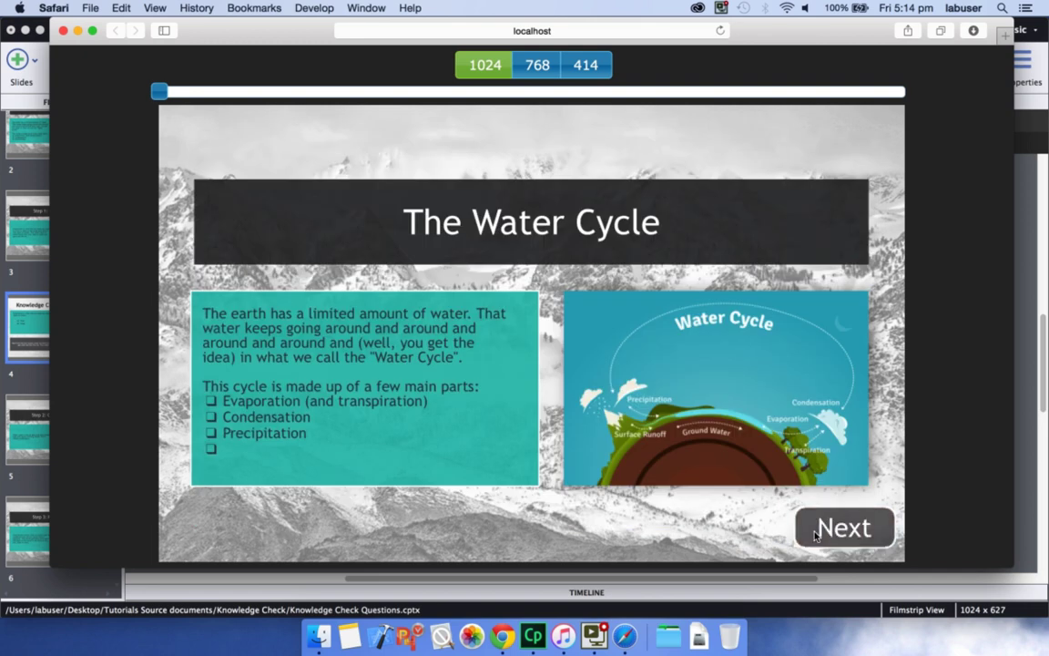
click(816, 534)
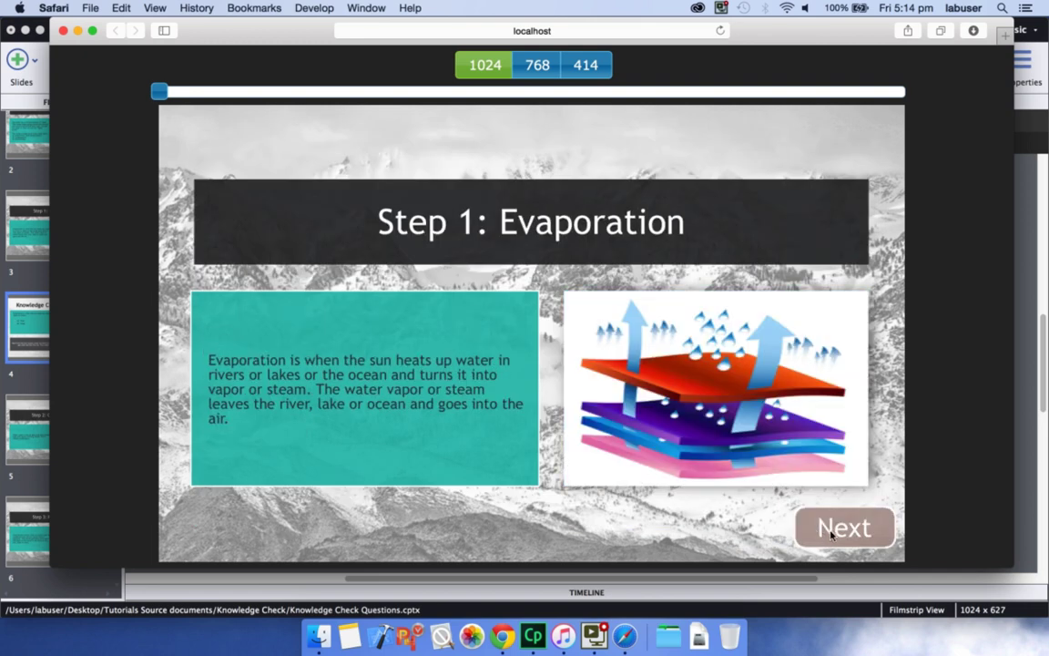
click(827, 533)
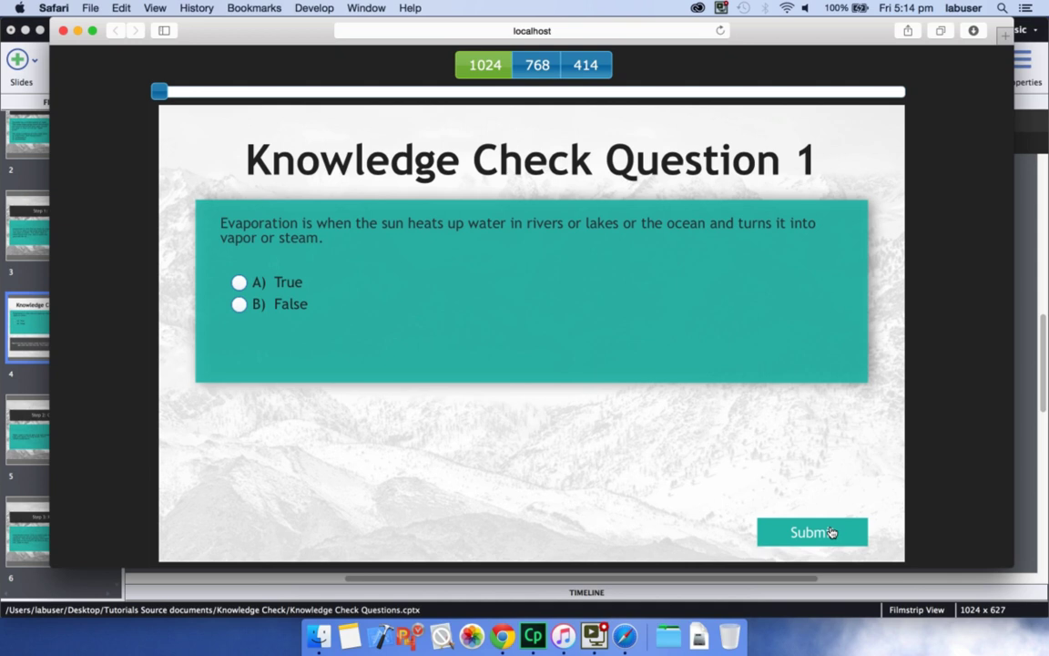
click(269, 300)
click(812, 532)
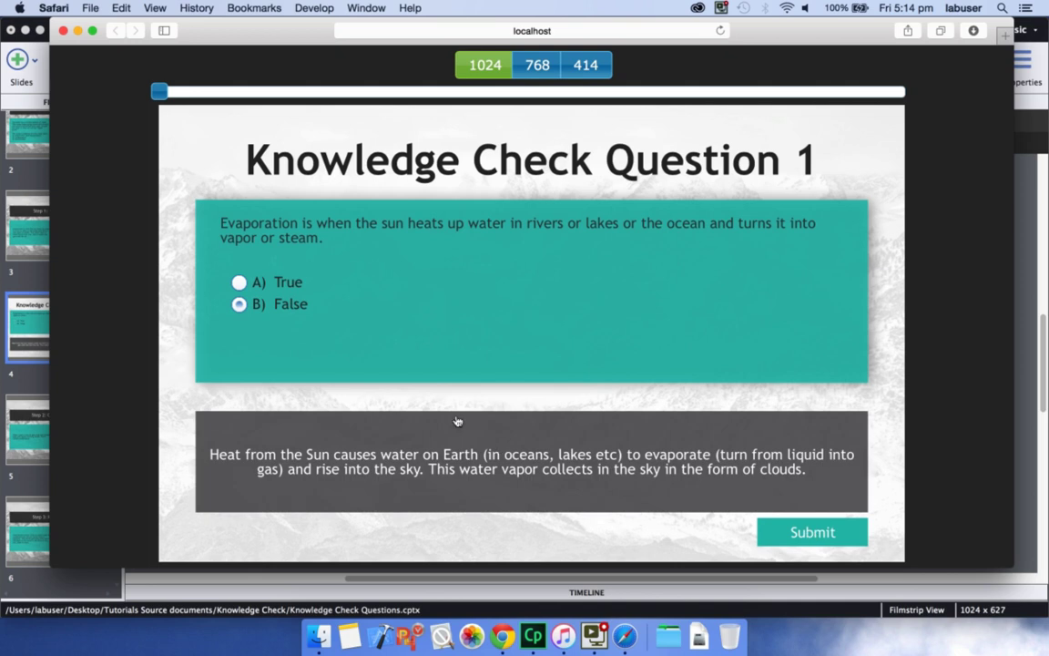
click(230, 272)
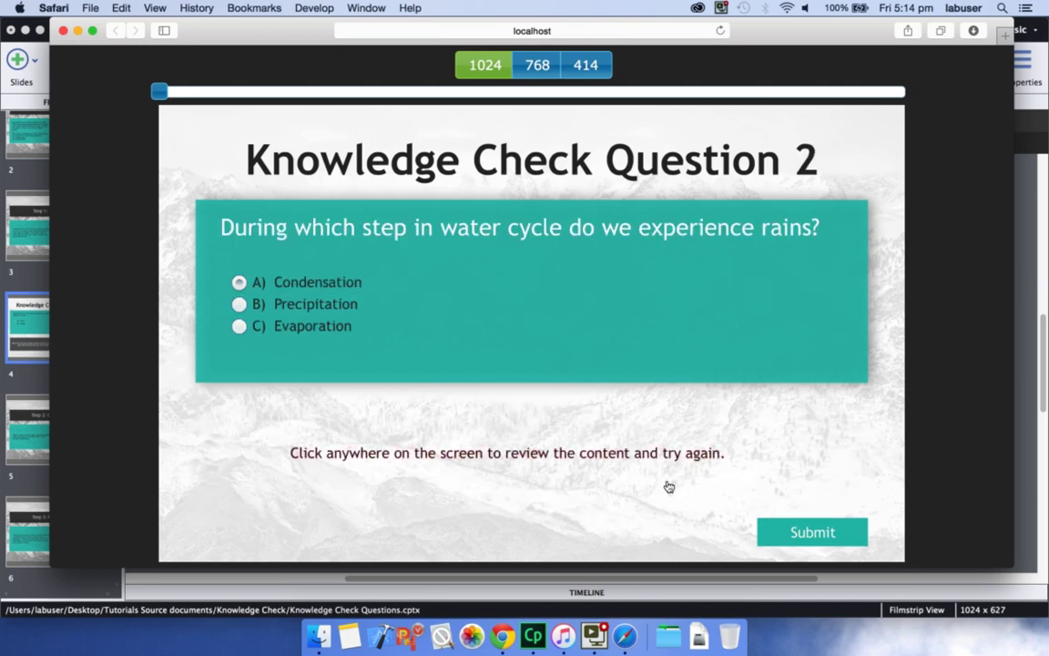
click(668, 488)
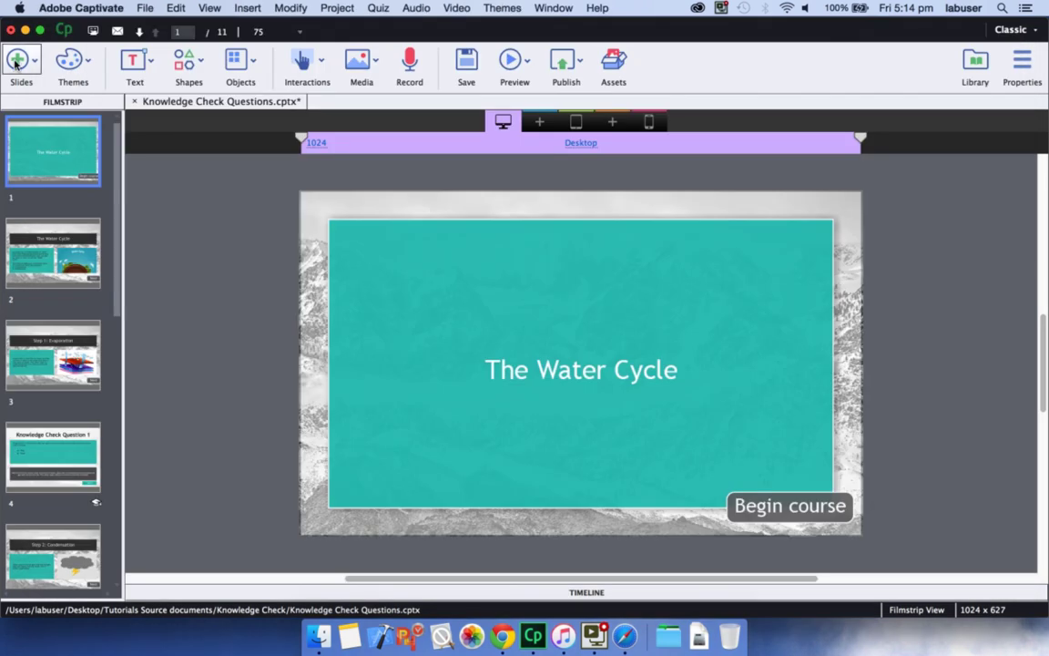
Insert knowledge check slides: one Multiple Choice question and one True/False question
click(16, 61)
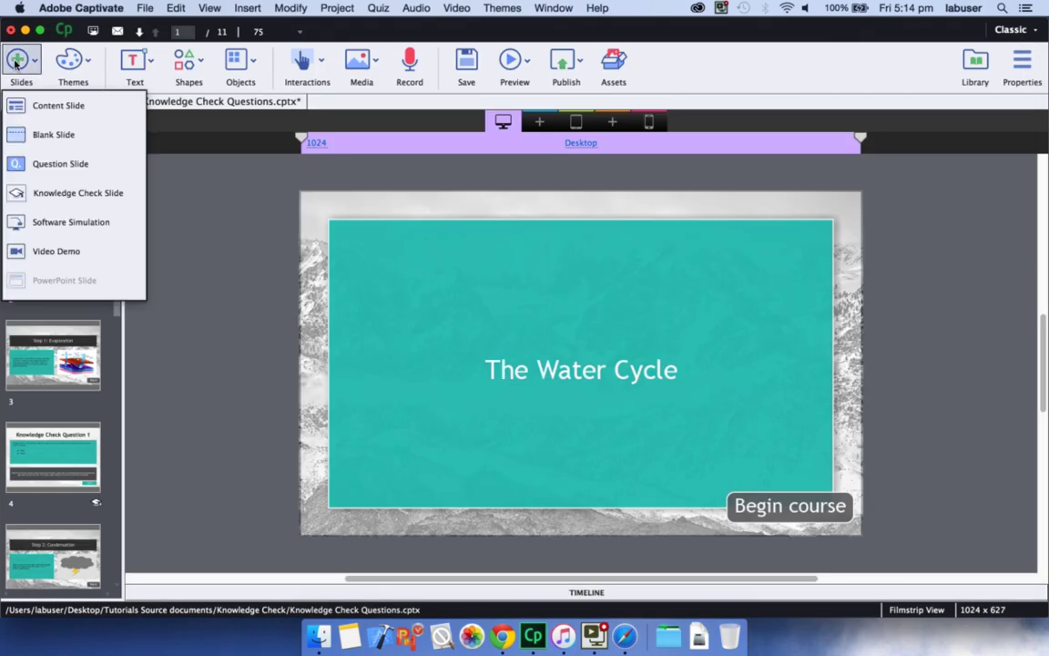
click(61, 192)
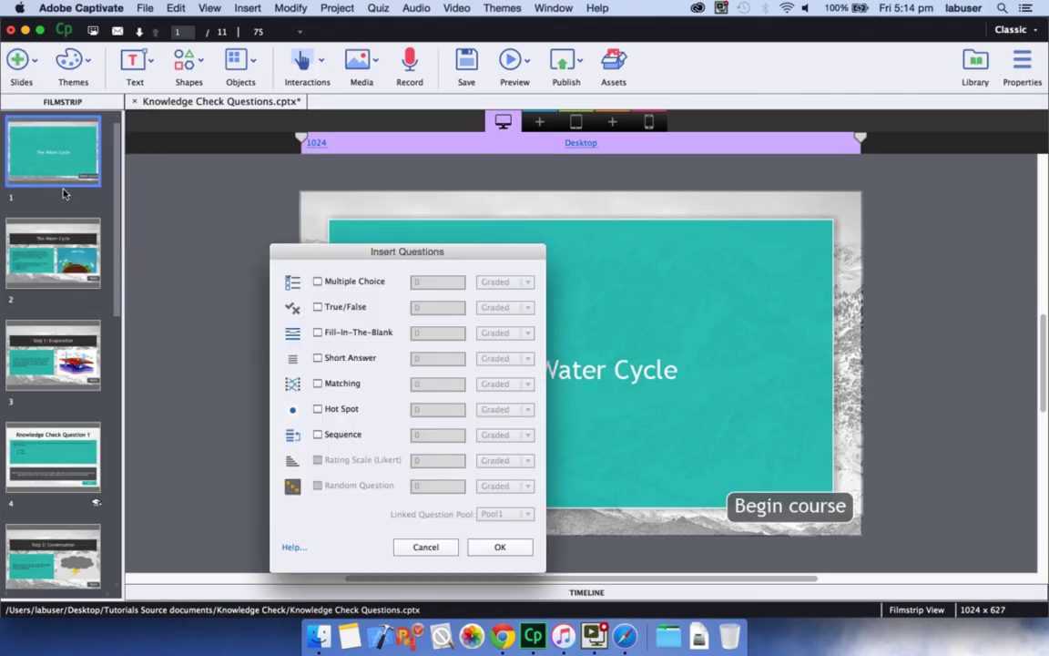
click(317, 282)
click(317, 307)
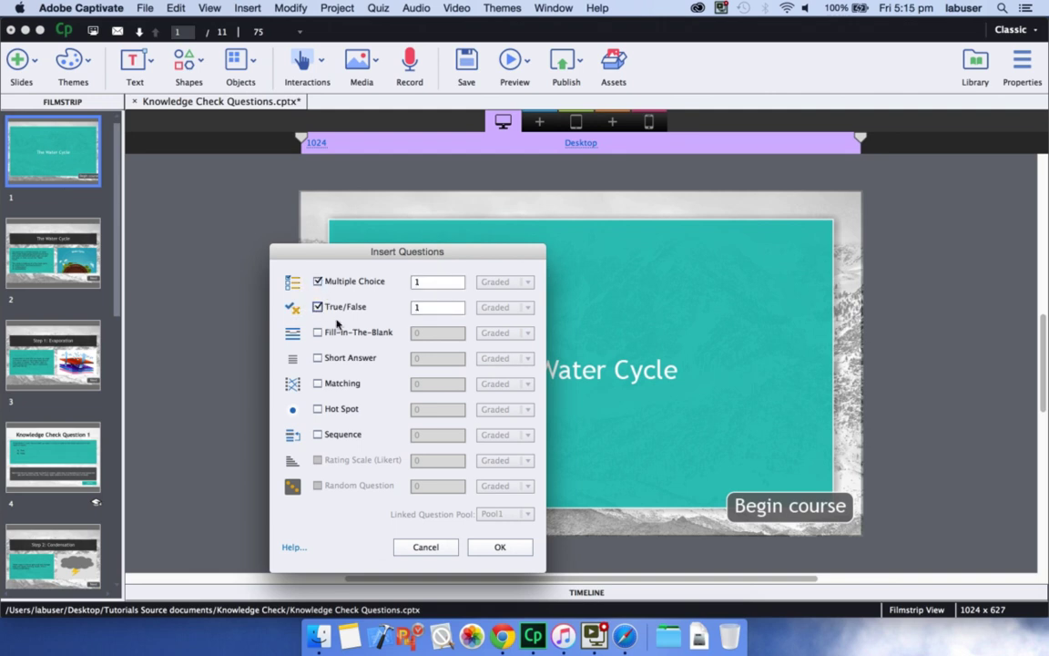
click(499, 547)
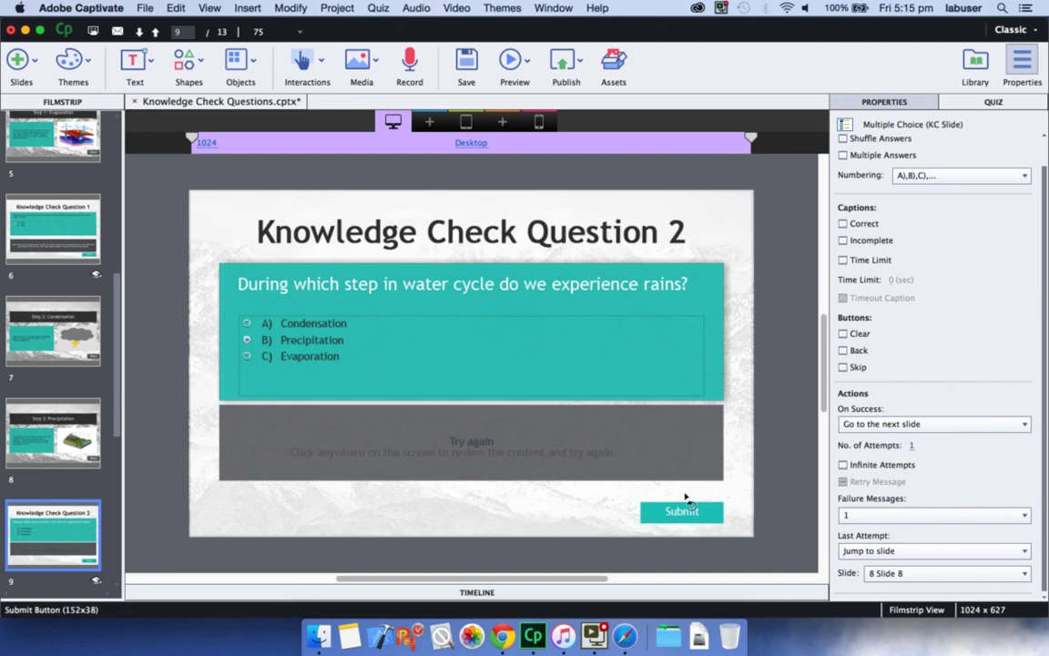
click(513, 64)
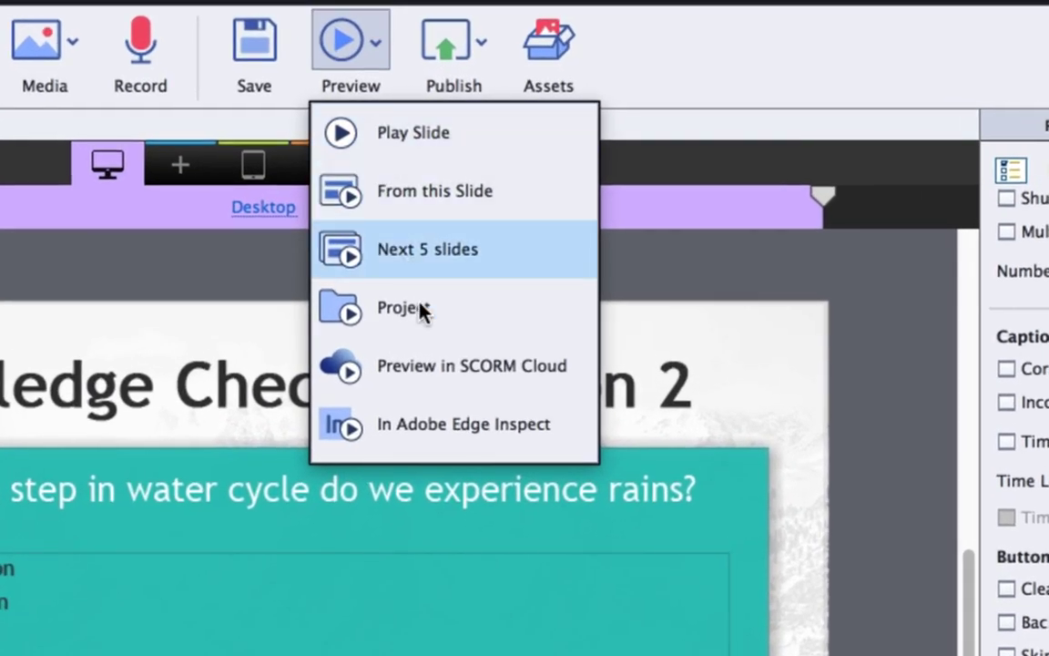
click(435, 362)
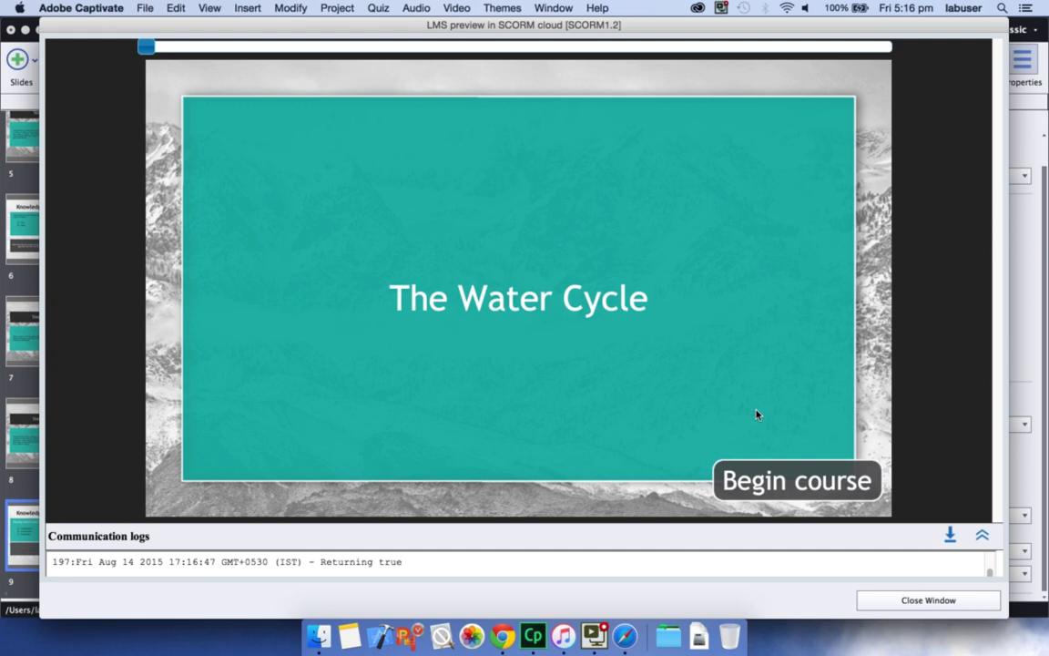
click(982, 536)
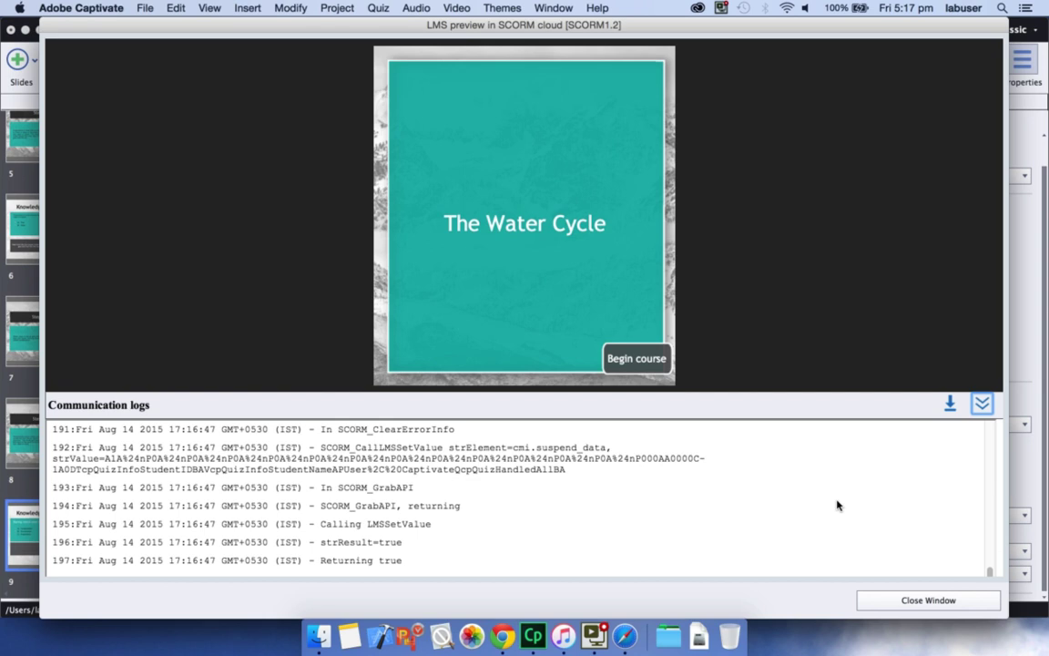
click(637, 358)
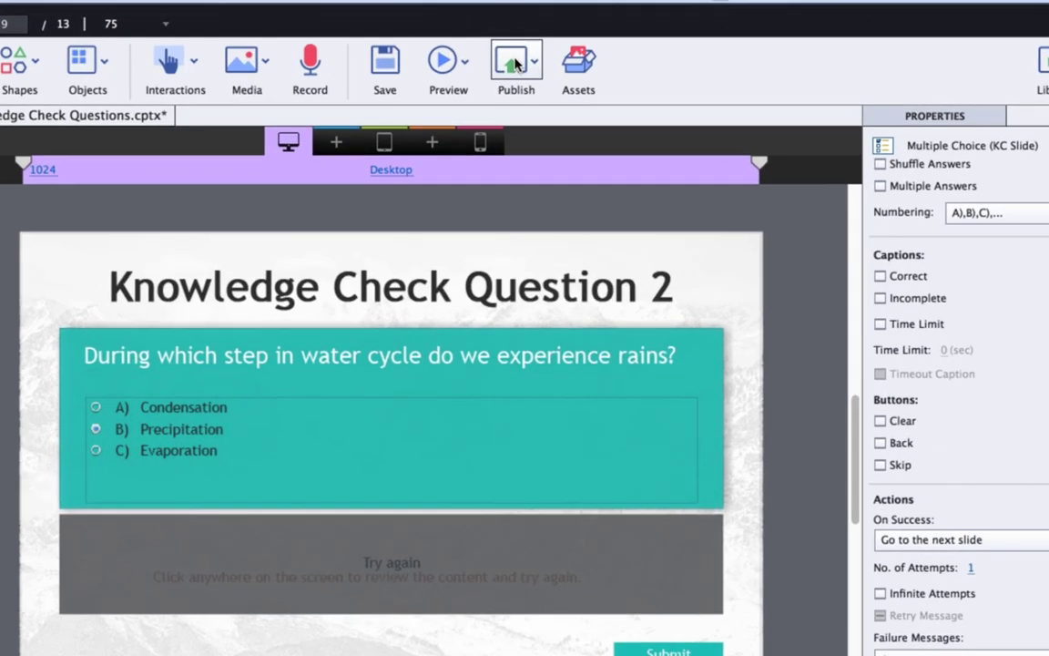
Bring up the Publish to Adobe Captivate Prime dialog for the 13-slide HTML5 project
click(567, 62)
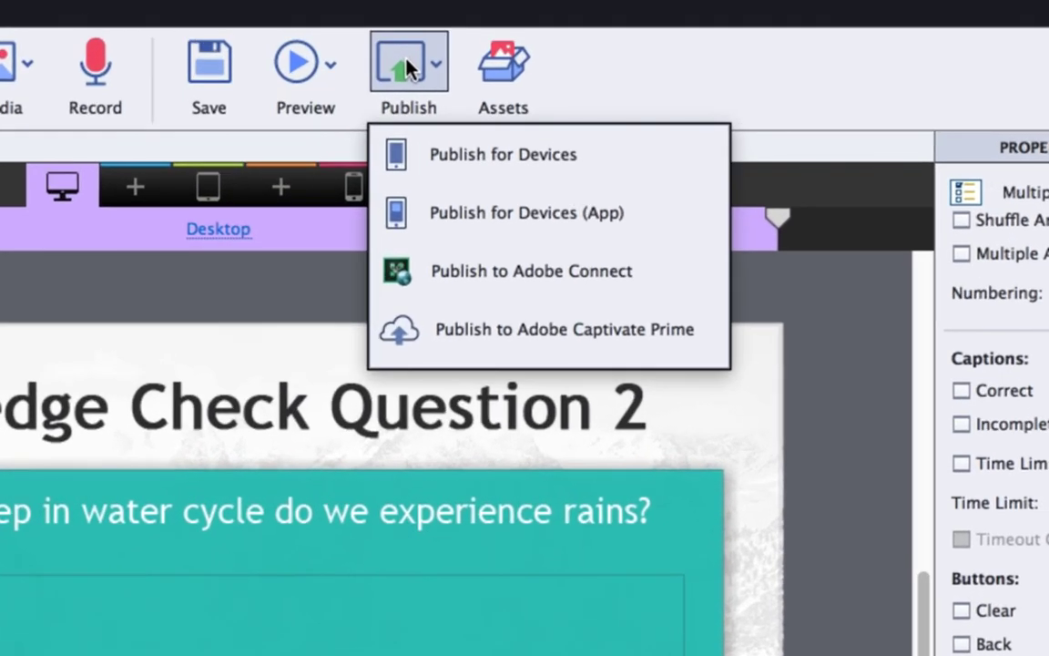
click(521, 331)
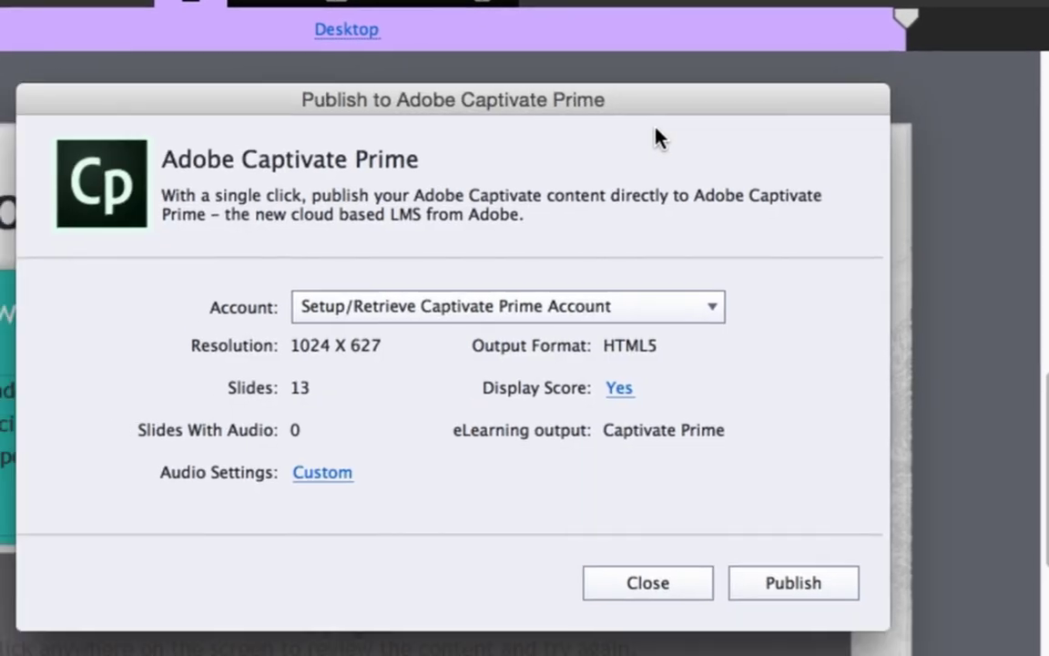